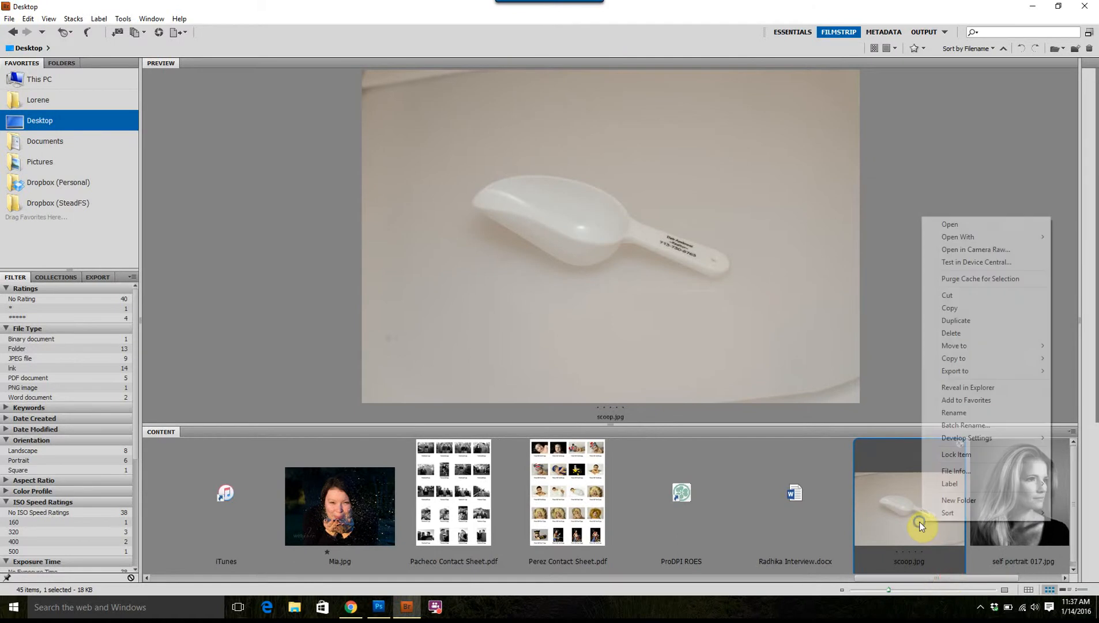
# Step: Open scoop.jpg in Camera Raw and set its white balance to Auto
pyautogui.click(946, 250)
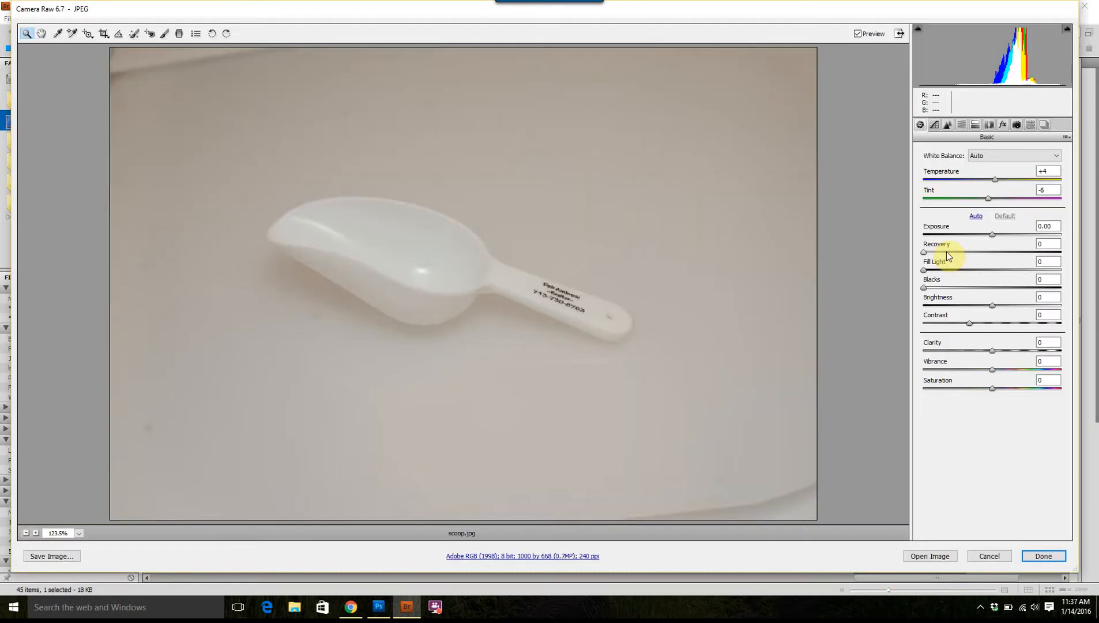
pyautogui.click(1008, 156)
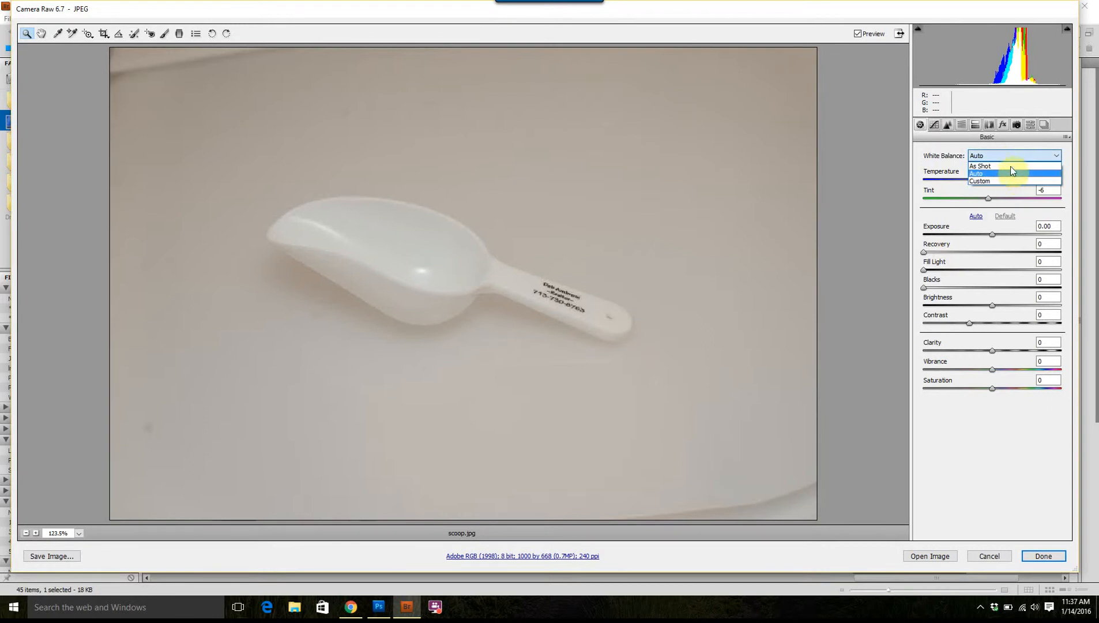
pyautogui.click(1010, 173)
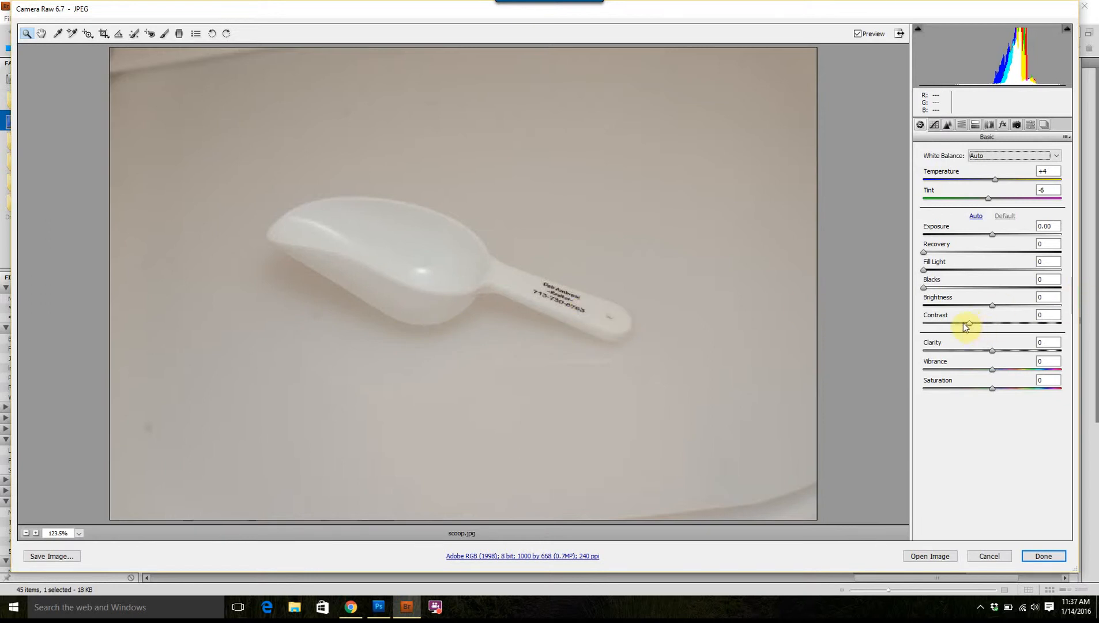
# Step: Set contrast to +51, clarity to +80 and blacks to 25, and open the adjusted photo in Photoshop
pyautogui.moveTo(969, 324); pyautogui.dragTo(1049, 348)
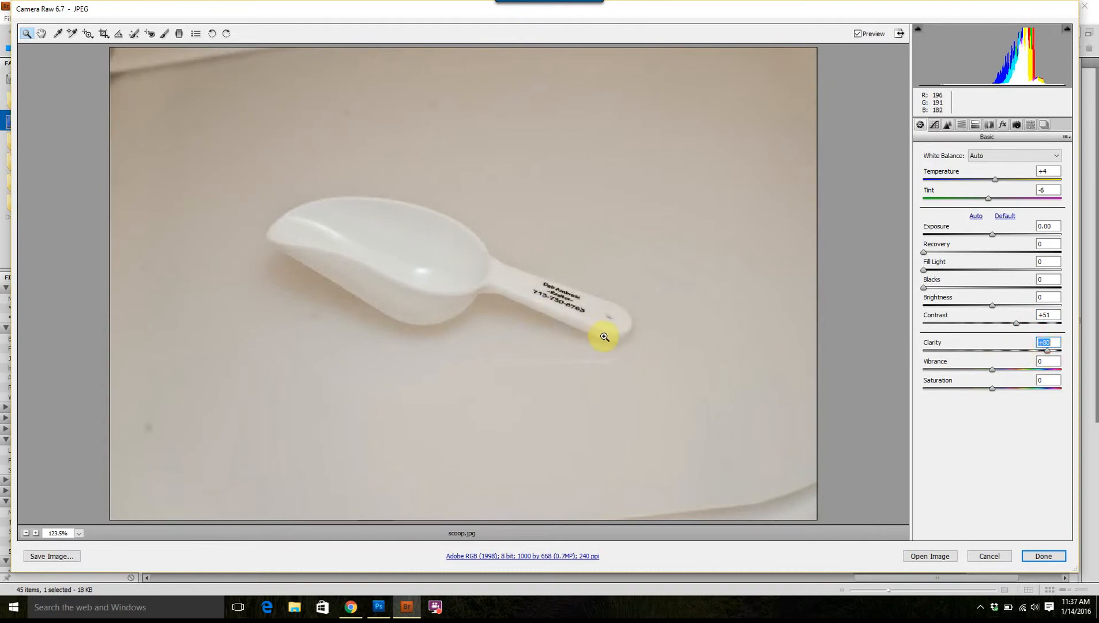
pyautogui.click(623, 340)
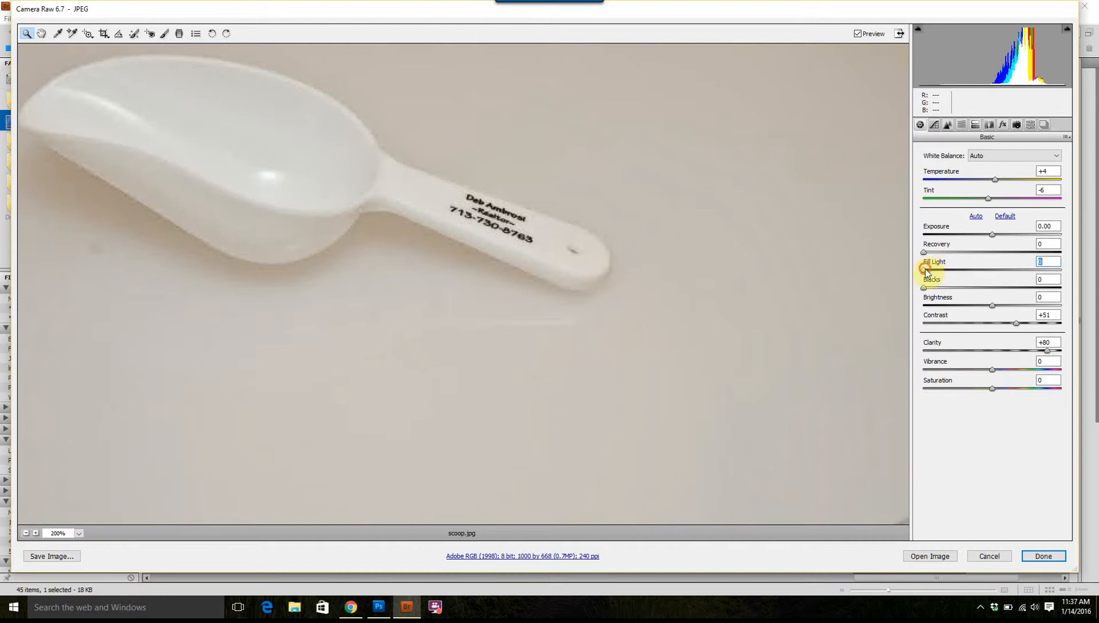
pyautogui.moveTo(924, 287); pyautogui.dragTo(958, 287)
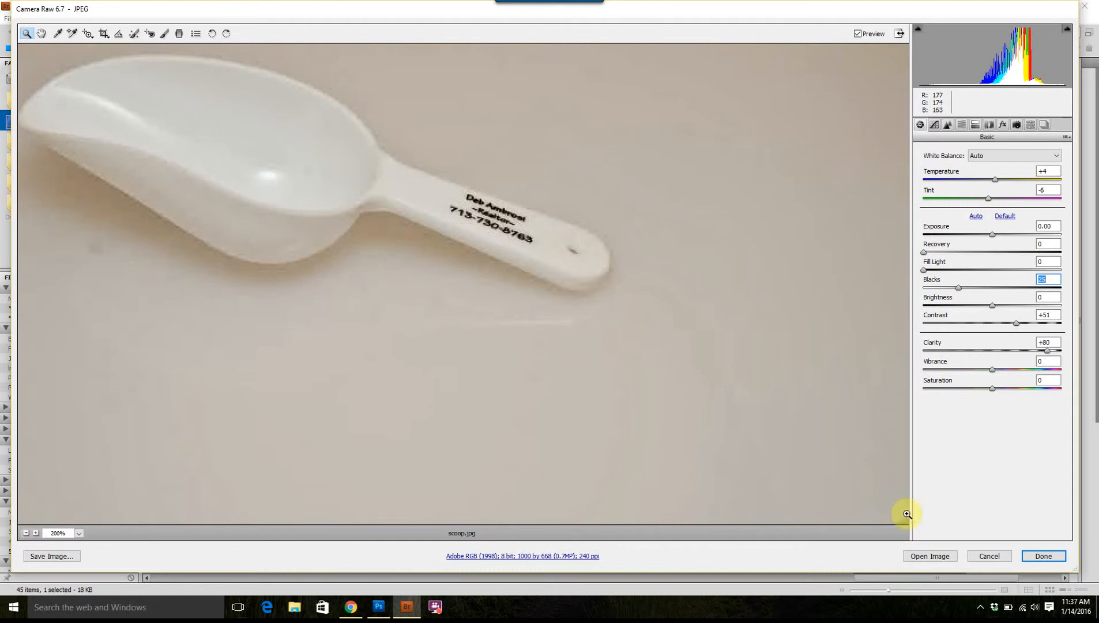
pyautogui.click(934, 557)
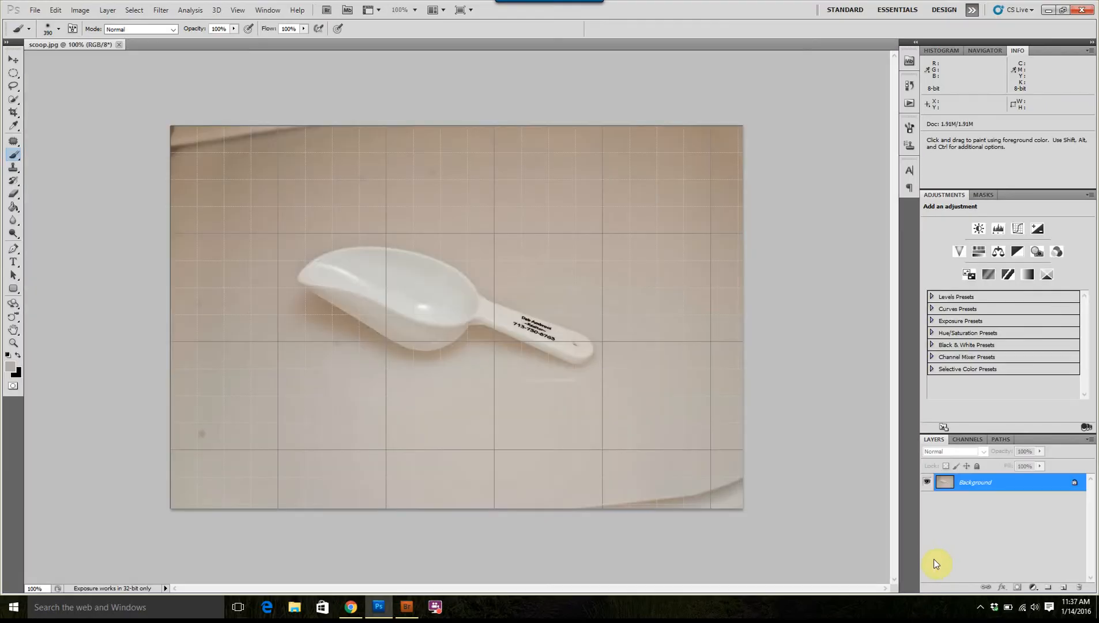
# Step: Hide the grid over the photo and duplicate the Background layer
pyautogui.hotkey('ctrl', "'")
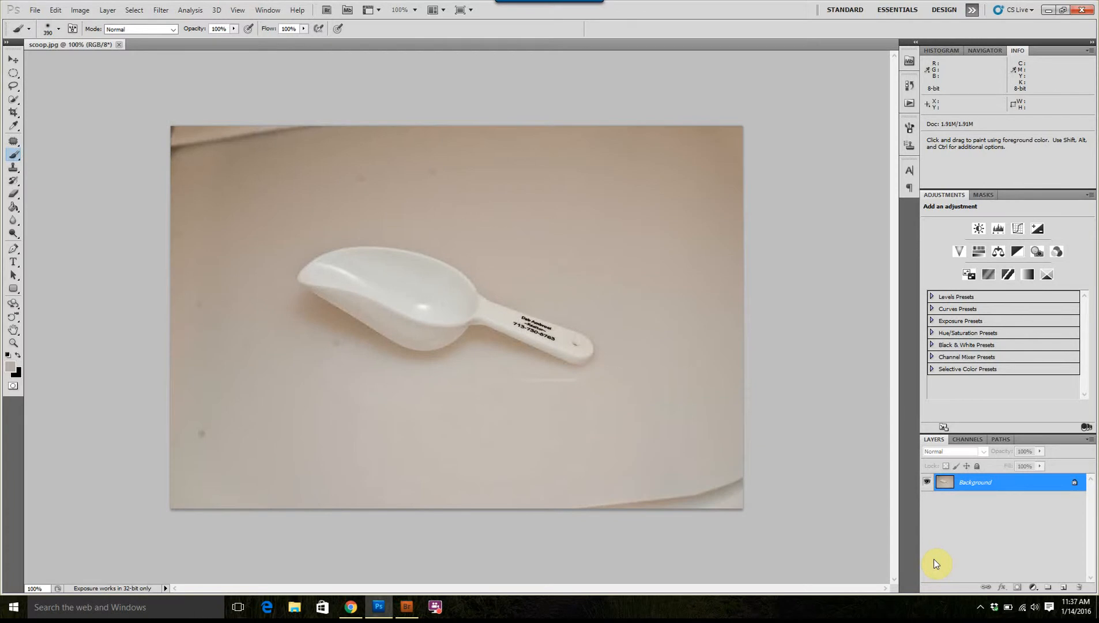
pyautogui.rightClick(639, 431)
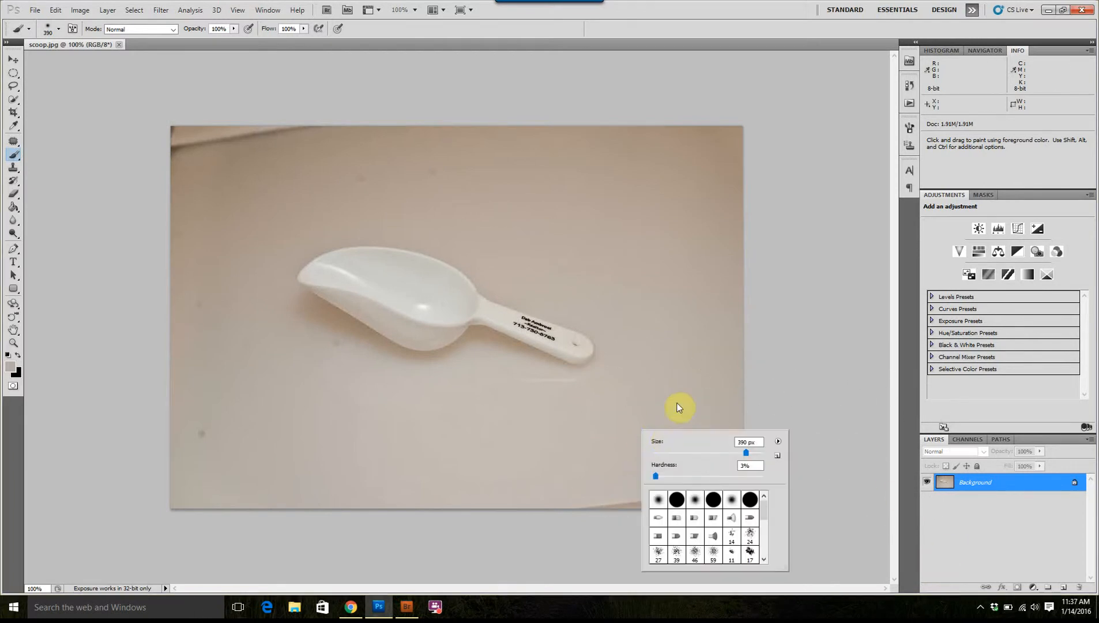
pyautogui.click(799, 165)
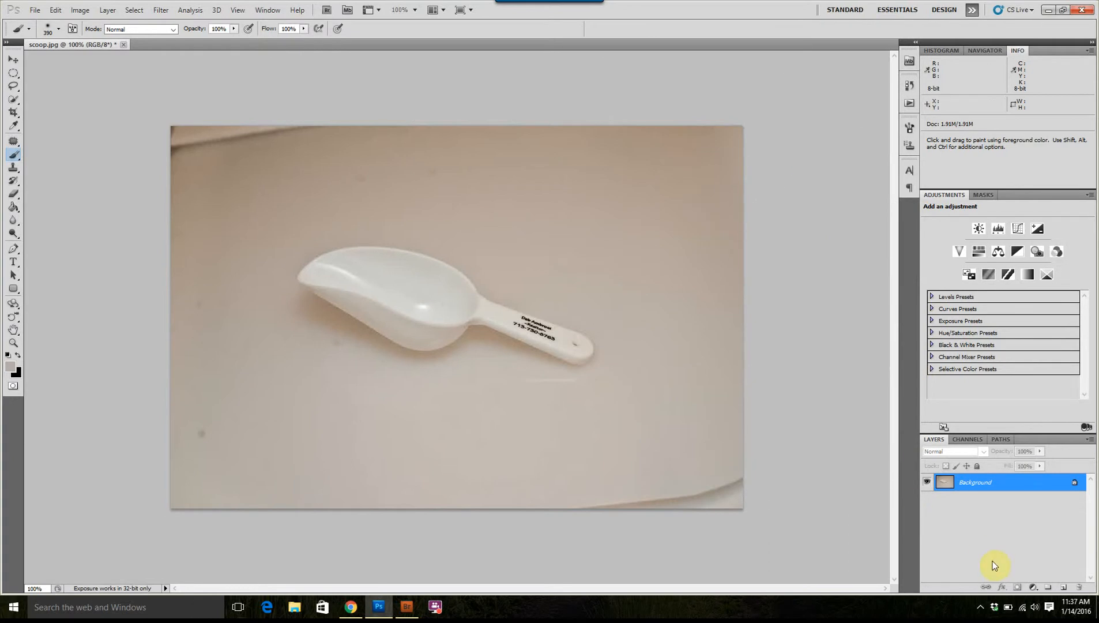
pyautogui.hotkey('ctrl', 'j')
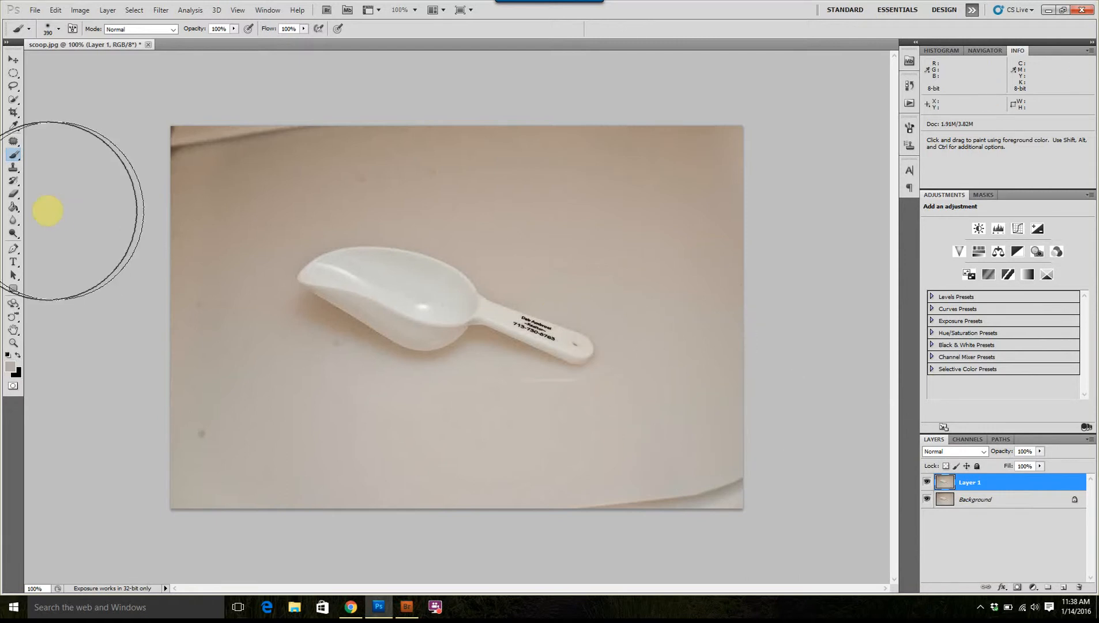
# Step: Try selecting the background with Color Range by sampling the area above the scoop at fuzziness 44, and deselect
pyautogui.click(14, 102)
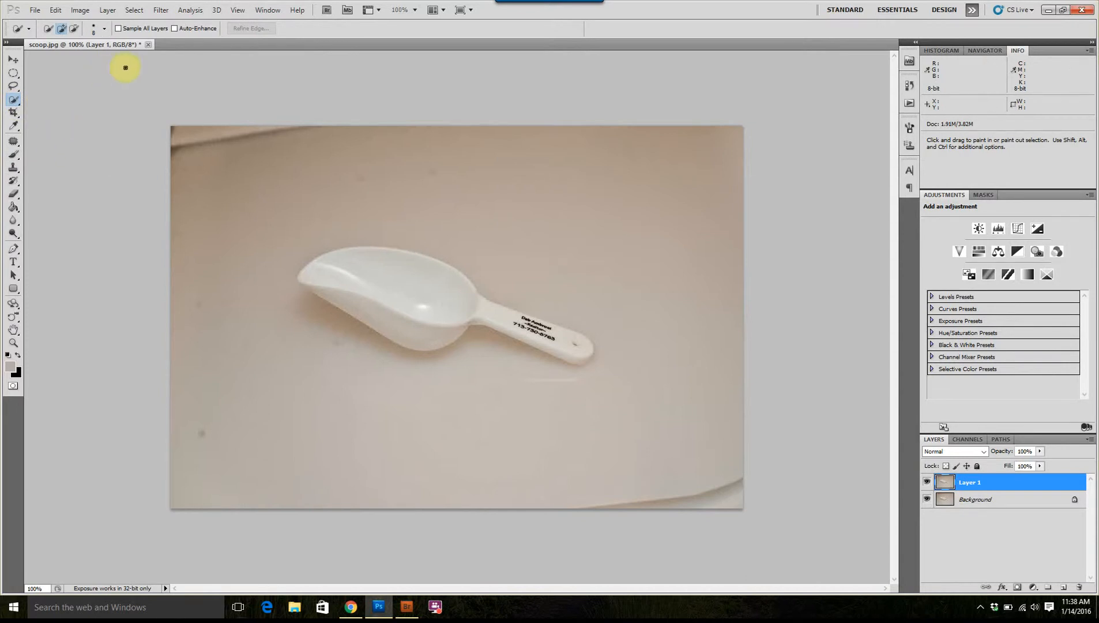
pyautogui.click(127, 13)
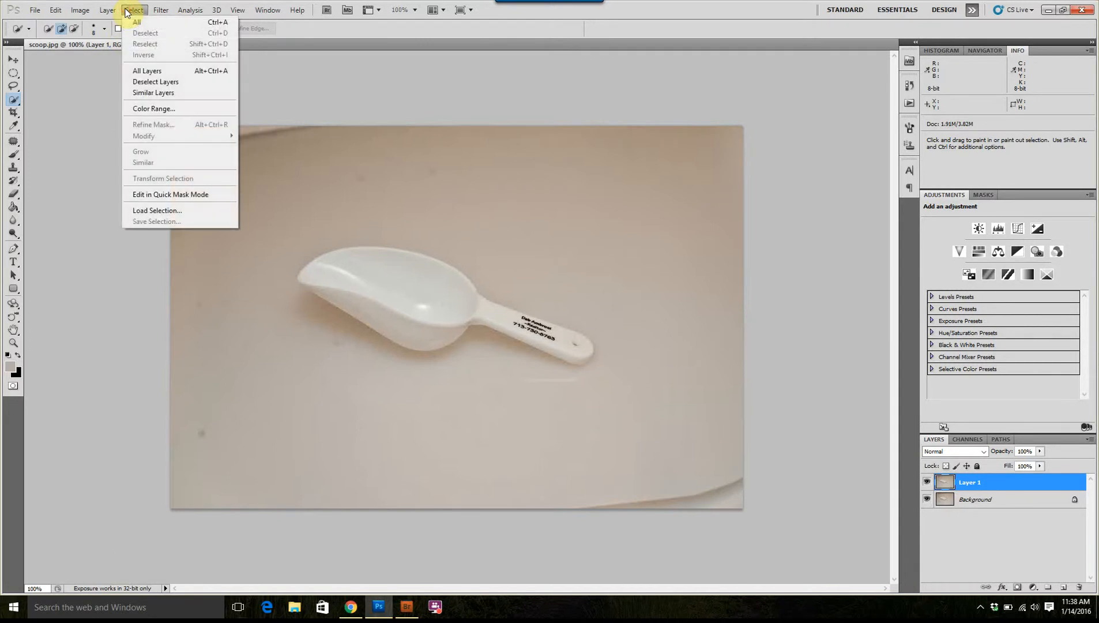
pyautogui.click(154, 109)
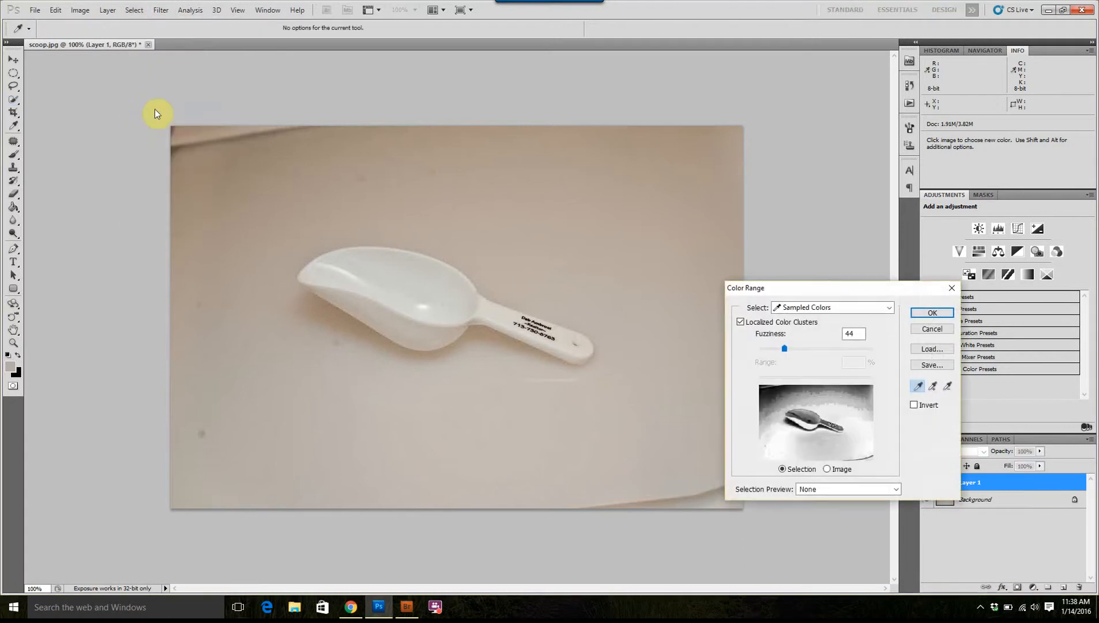
pyautogui.click(462, 206)
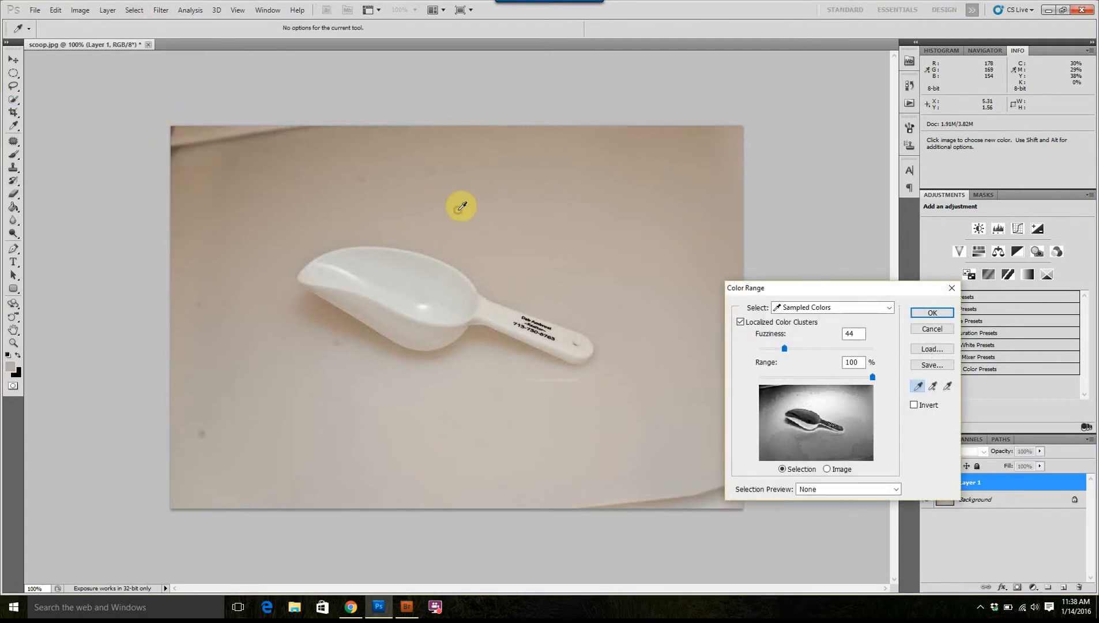
pyautogui.click(929, 313)
pyautogui.press('w')
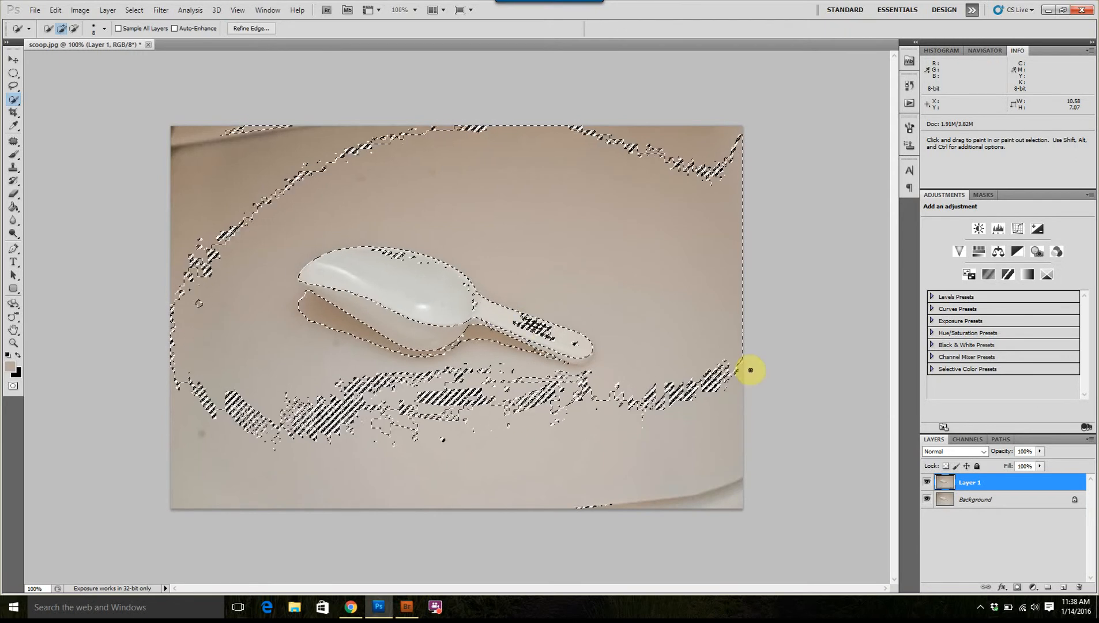
pyautogui.hotkey('ctrl', 'd')
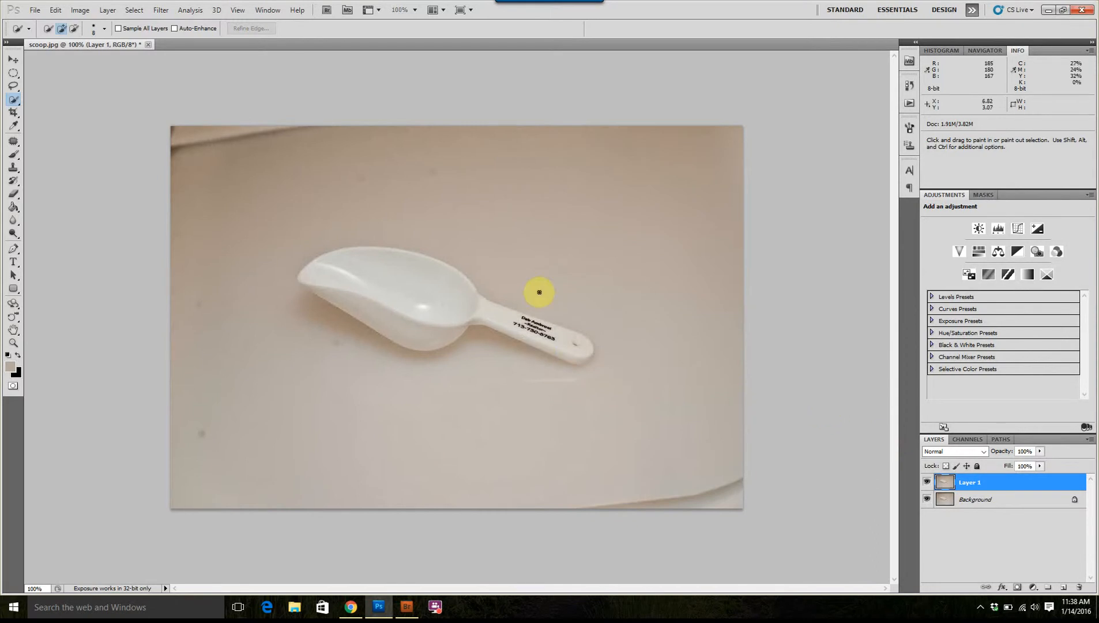
# Step: Try a second Color Range selection of the background with fuzziness raised to 108, and clear the selection
pyautogui.click(134, 10)
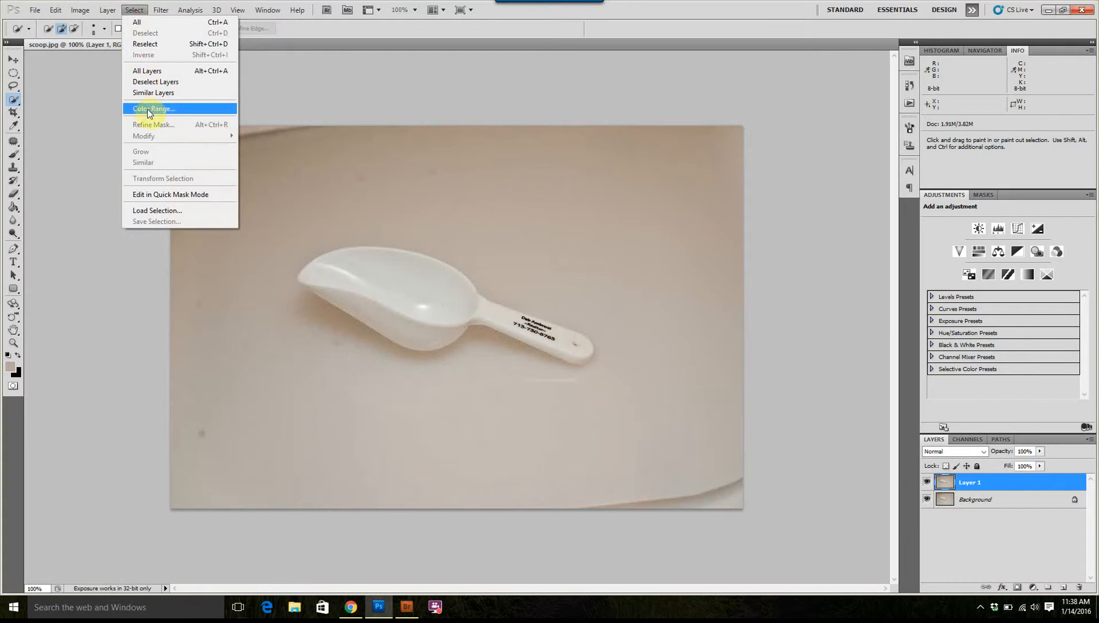
pyautogui.click(153, 109)
pyautogui.moveTo(785, 351)
pyautogui.mouseDown()
pyautogui.moveTo(859, 353)
pyautogui.moveTo(775, 354)
pyautogui.mouseUp()
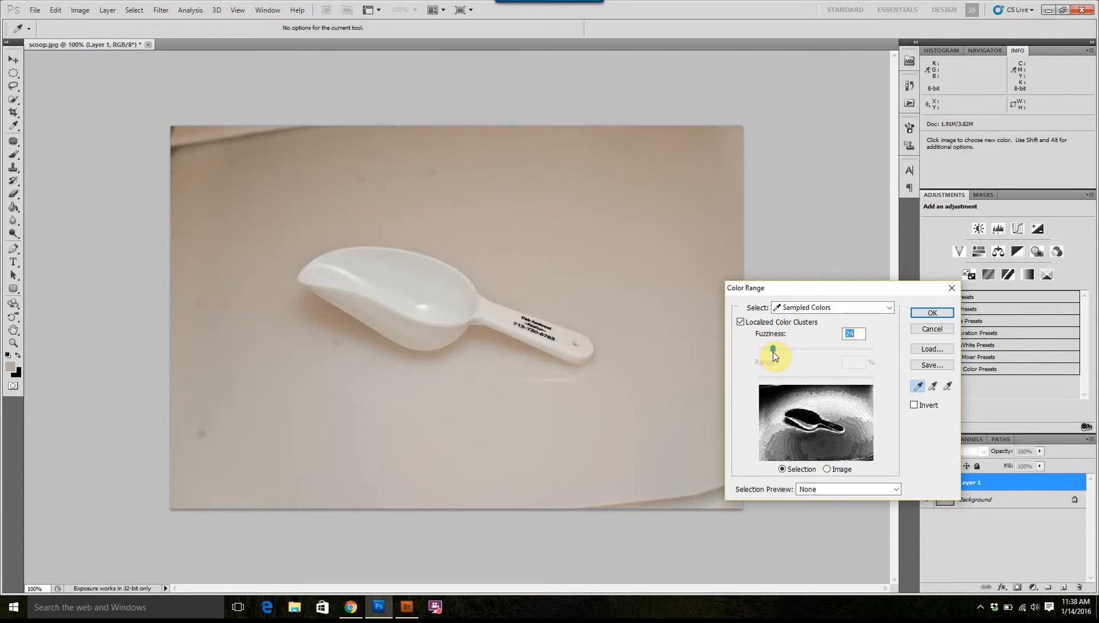
pyautogui.moveTo(774, 356); pyautogui.dragTo(774, 356)
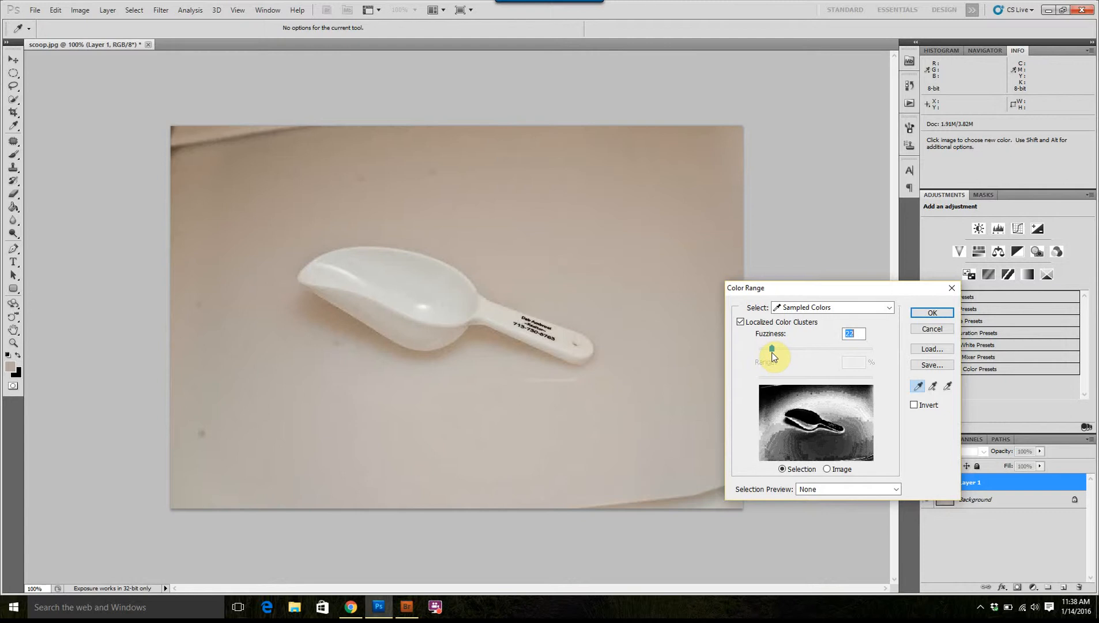
pyautogui.moveTo(773, 355); pyautogui.dragTo(821, 354)
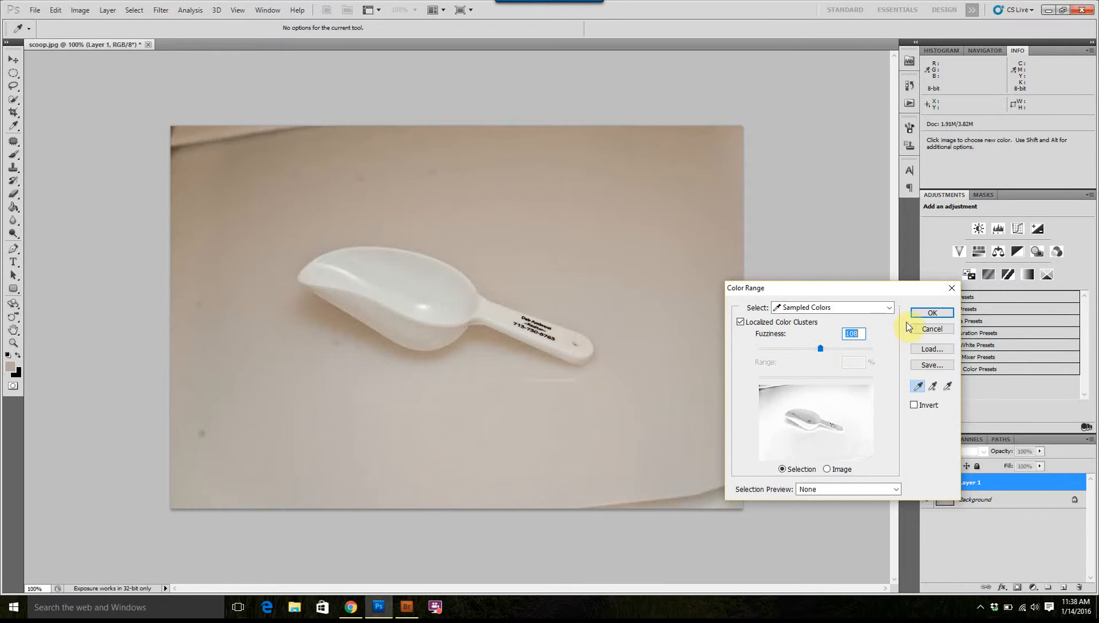
pyautogui.click(930, 314)
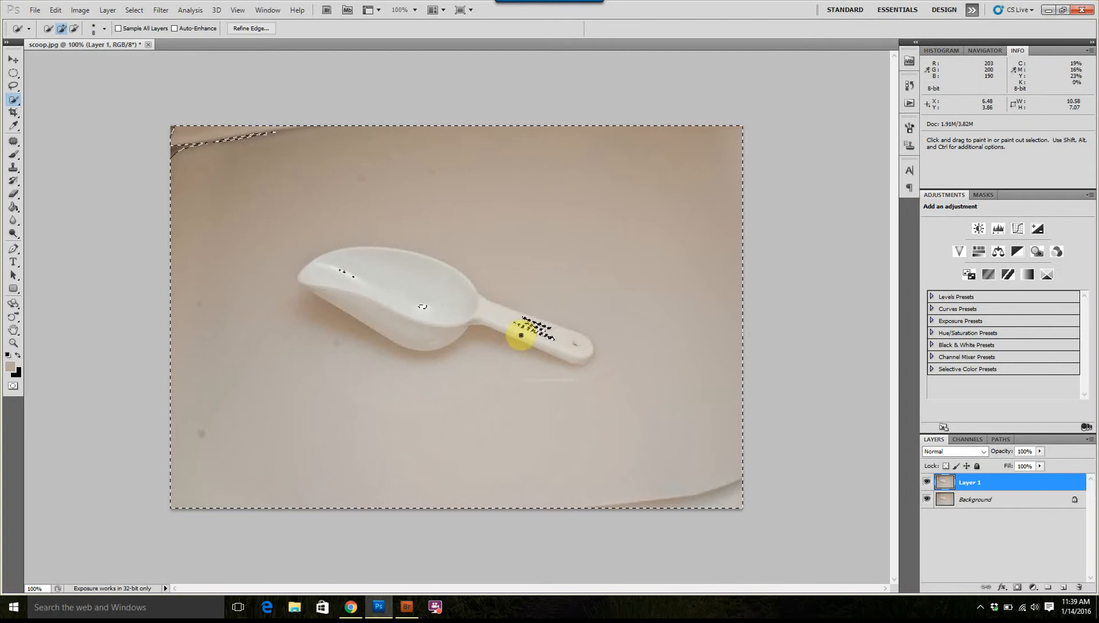
pyautogui.hotkey('ctrl', 'd')
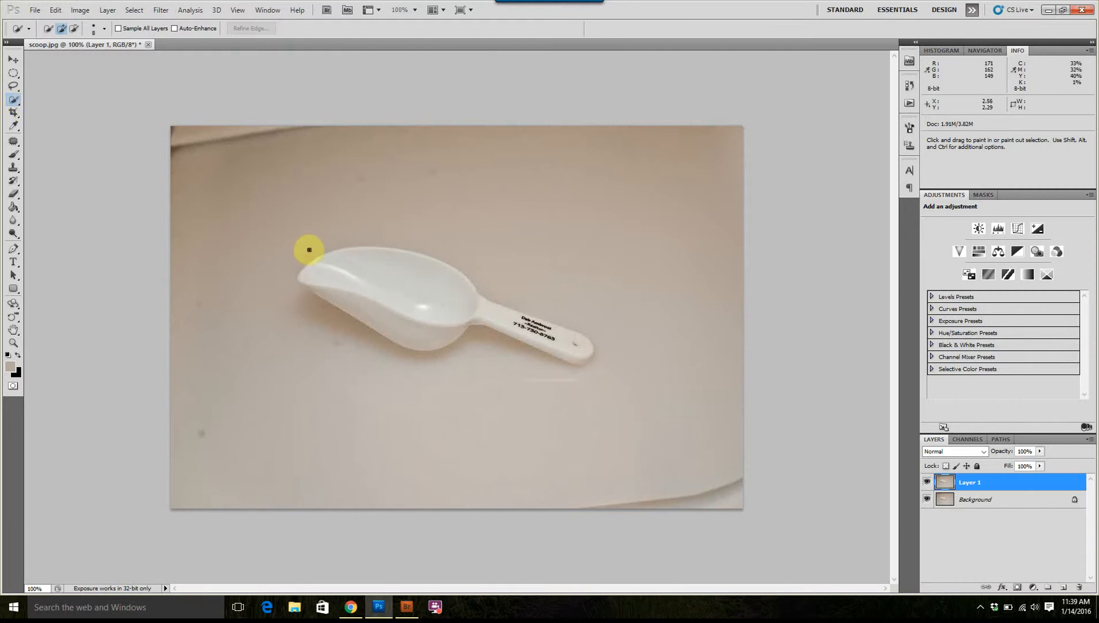
# Step: Select the shadowed background strip beneath the scoop's bowl and handle with an 8 px Quick Selection brush
pyautogui.click(105, 28)
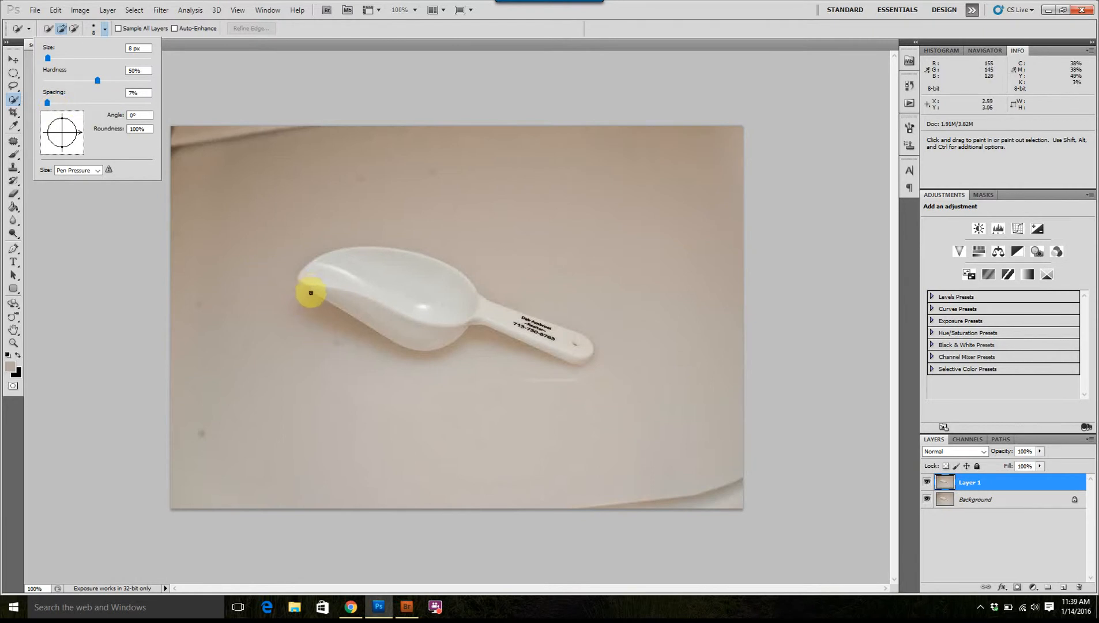
pyautogui.moveTo(339, 313); pyautogui.dragTo(324, 306)
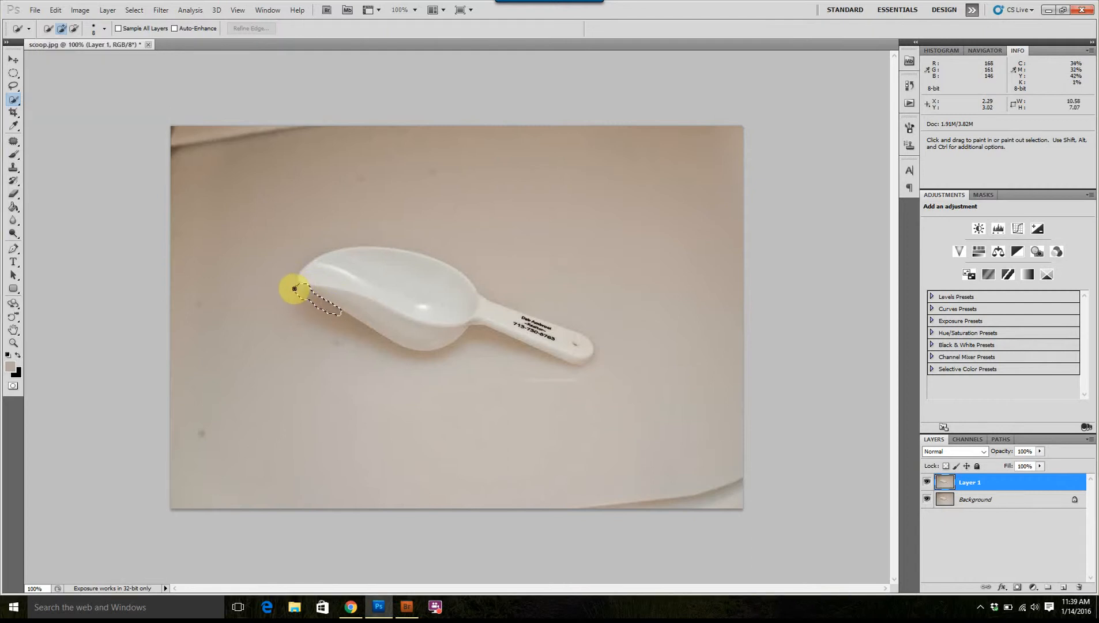
pyautogui.moveTo(293, 283); pyautogui.dragTo(292, 282)
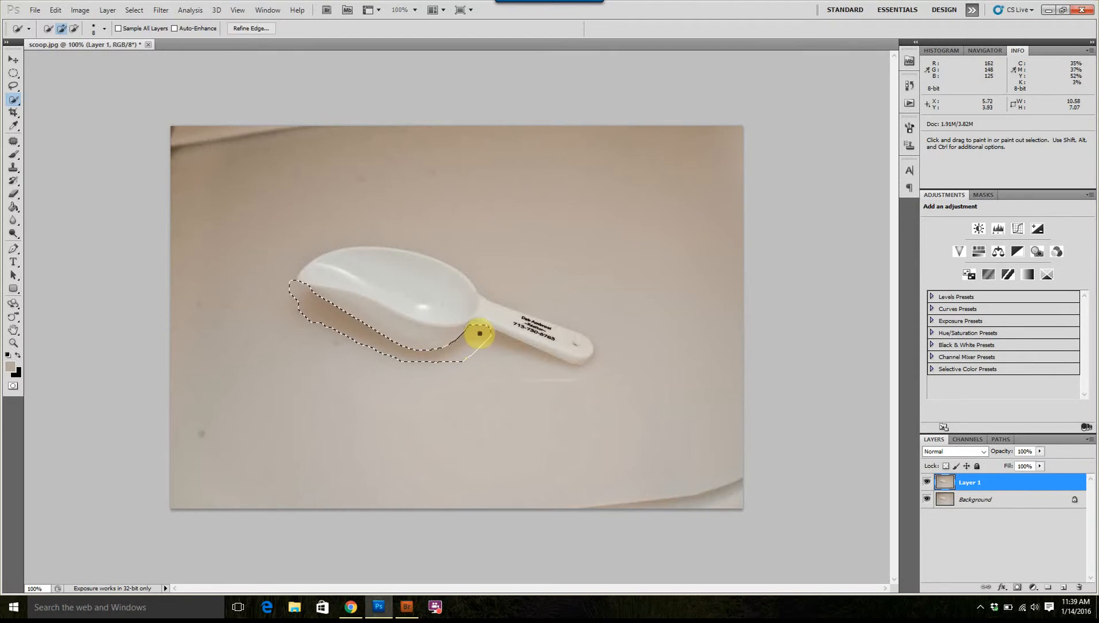
pyautogui.moveTo(484, 335); pyautogui.dragTo(499, 337)
pyautogui.moveTo(559, 369); pyautogui.dragTo(601, 366)
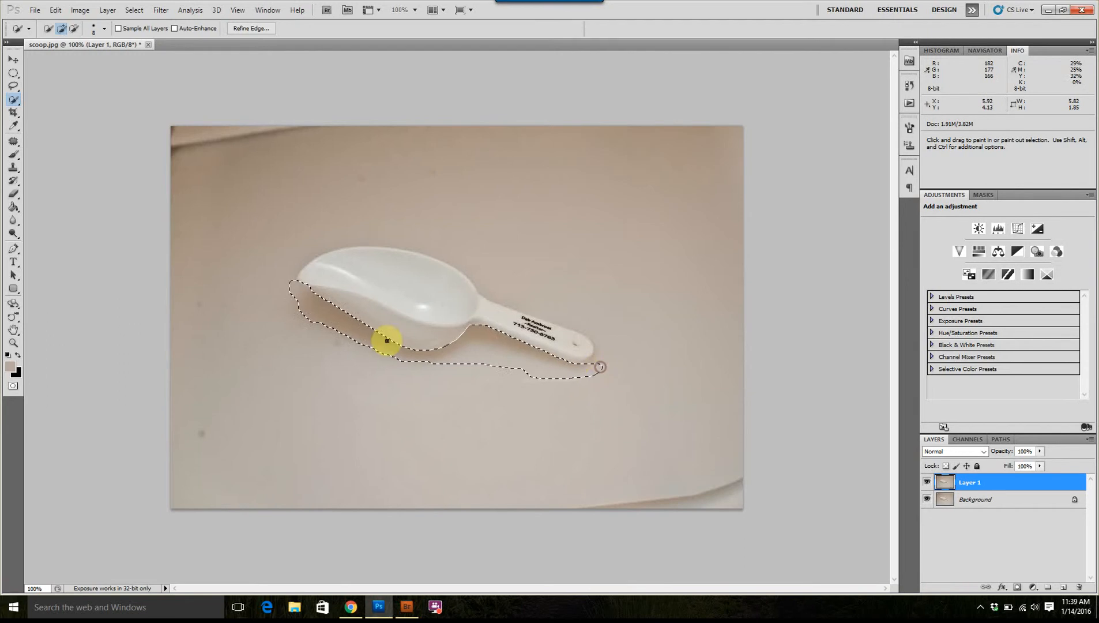
# Step: Extend the quick selection around the bowl's tip and onto its upper edge, undoing strokes that grab the whole background
pyautogui.moveTo(291, 279)
pyautogui.mouseDown()
pyautogui.moveTo(319, 246)
pyautogui.moveTo(376, 240)
pyautogui.mouseUp()
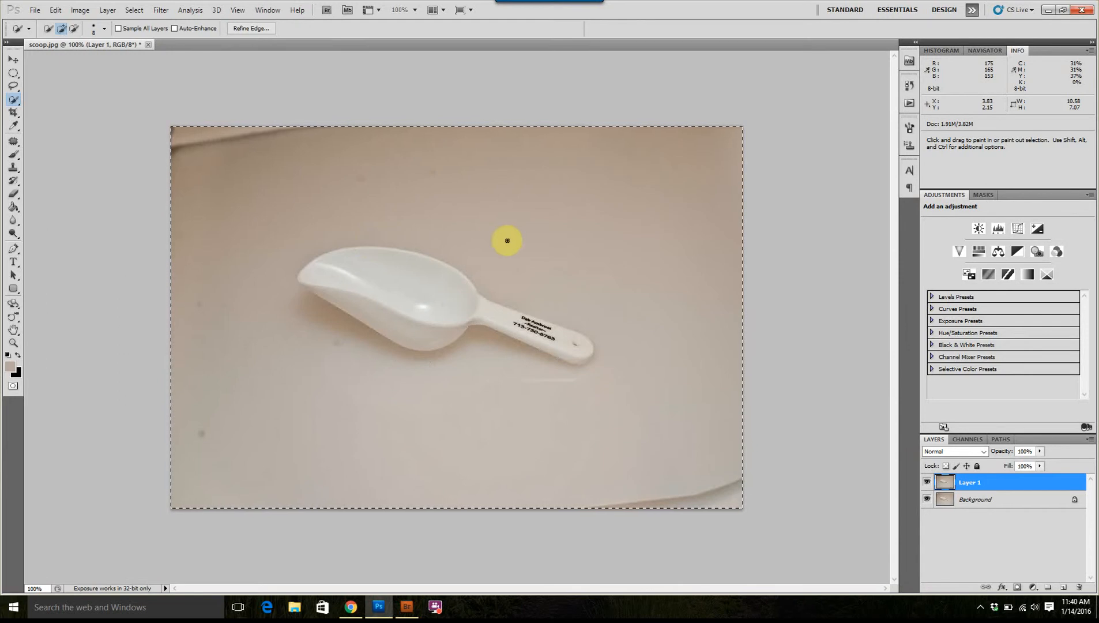
pyautogui.hotkey('ctrl', 'z')
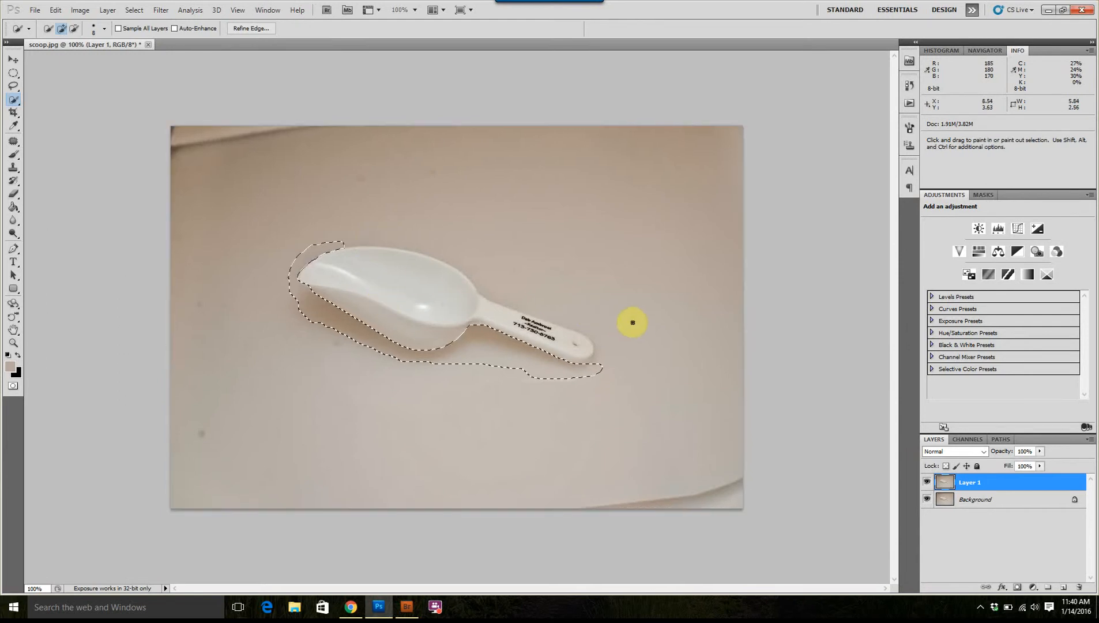
pyautogui.click(349, 242)
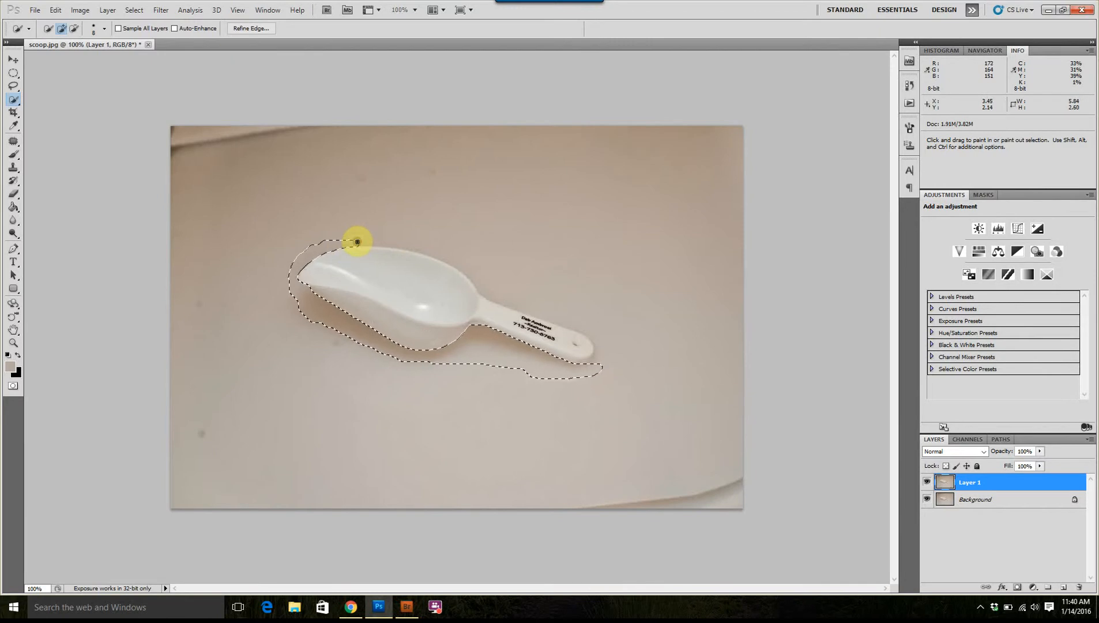
pyautogui.moveTo(368, 241); pyautogui.dragTo(373, 243)
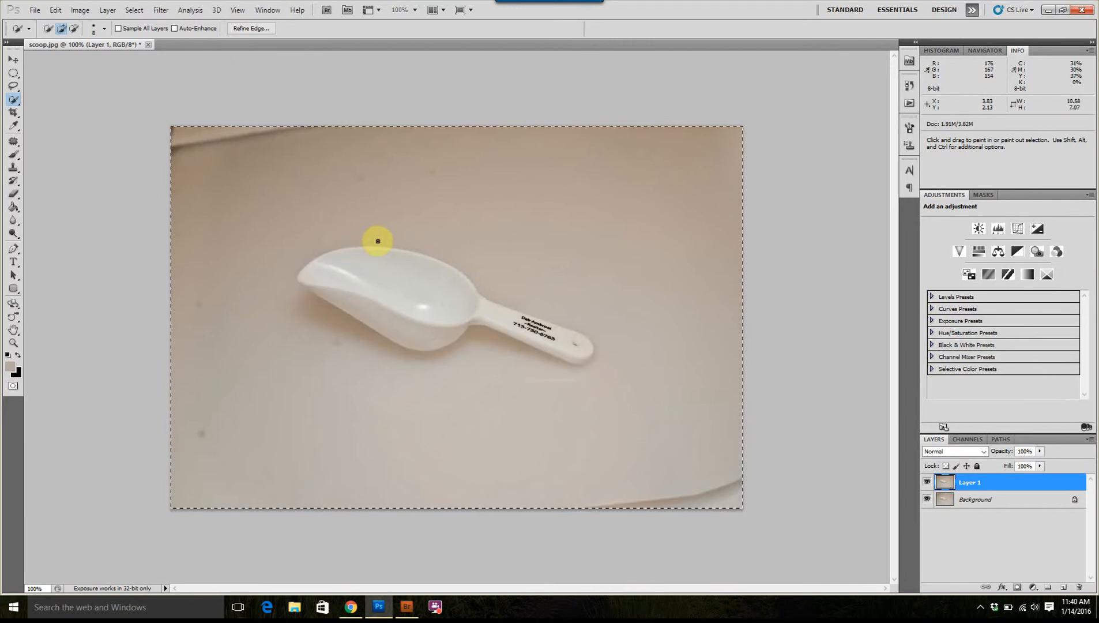
pyautogui.hotkey('ctrl', 'z')
# Step: Try to extend the quick selection around the end of the handle, and undo the stroke
pyautogui.click(605, 365)
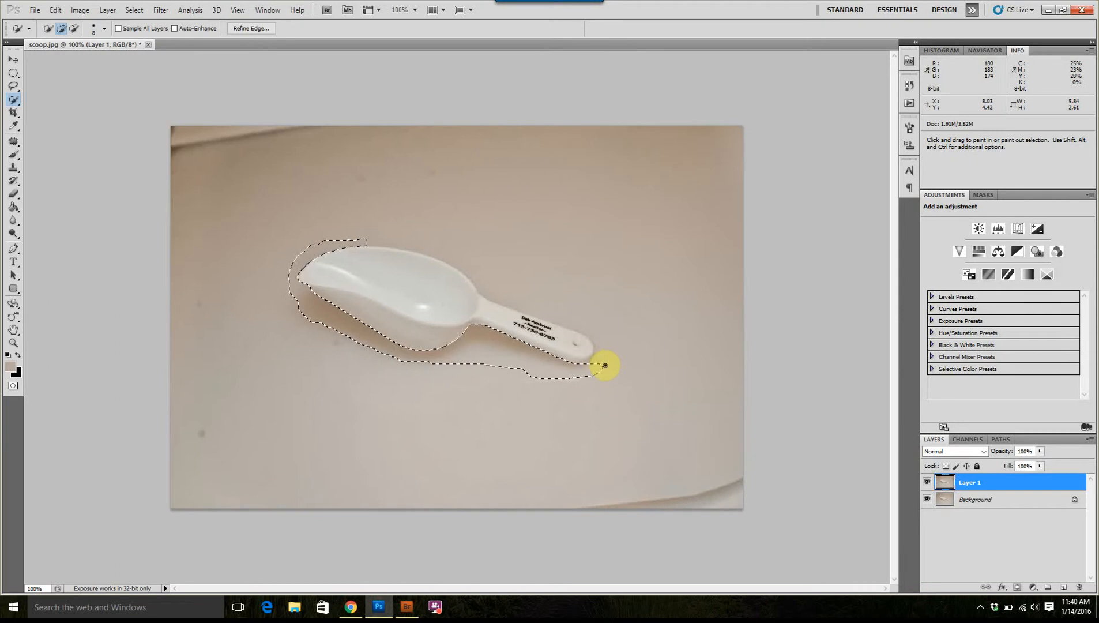
pyautogui.click(599, 359)
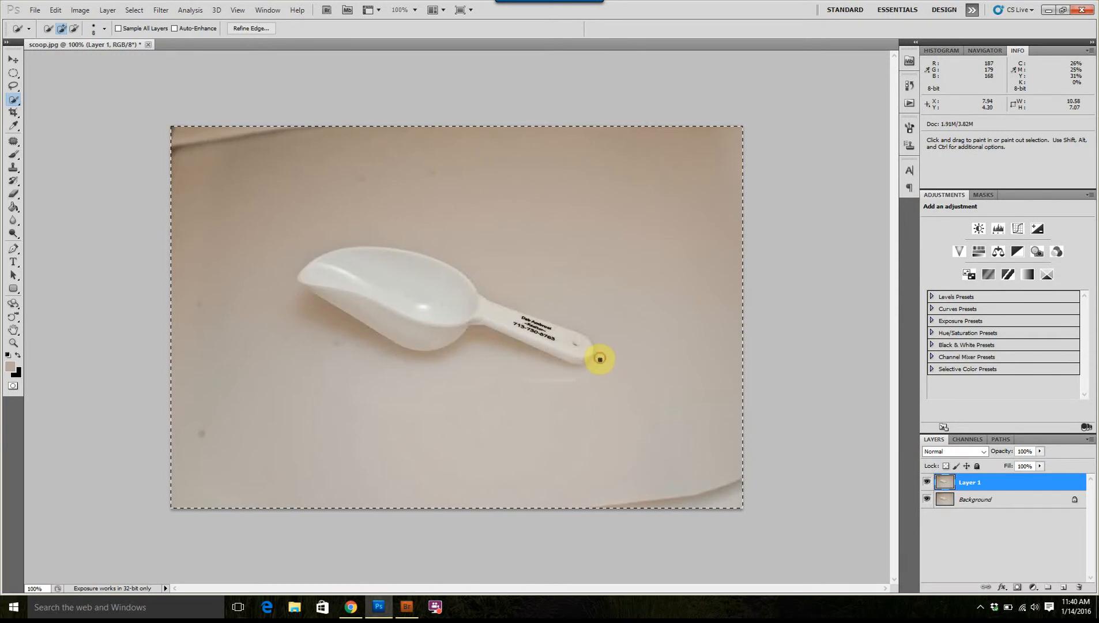
pyautogui.hotkey('ctrl', 'z')
pyautogui.moveTo(604, 372); pyautogui.dragTo(510, 378)
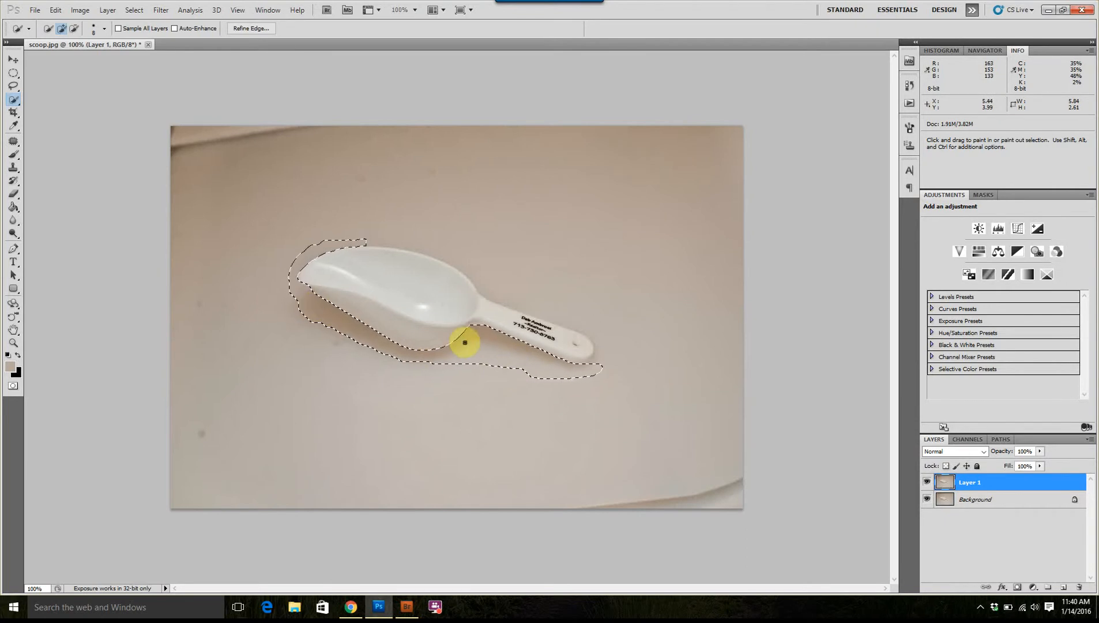
# Step: Subtract the bowl's pointed tip from the quick selection so its edge follows the rim
pyautogui.hotkey('ctrl', '+')
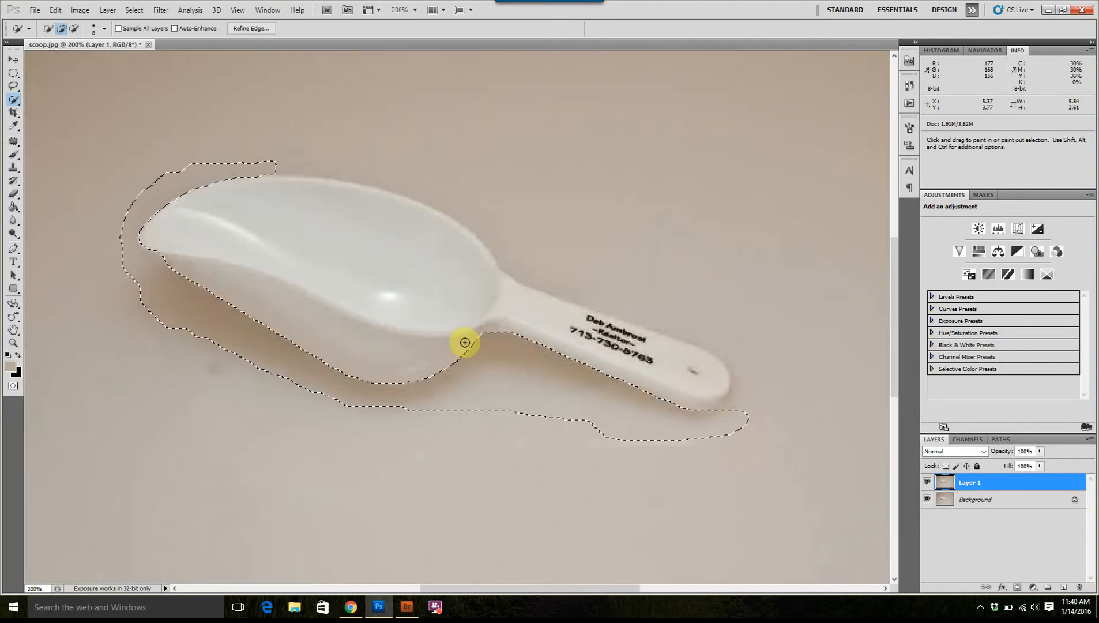
pyautogui.hotkey('ctrl', '+')
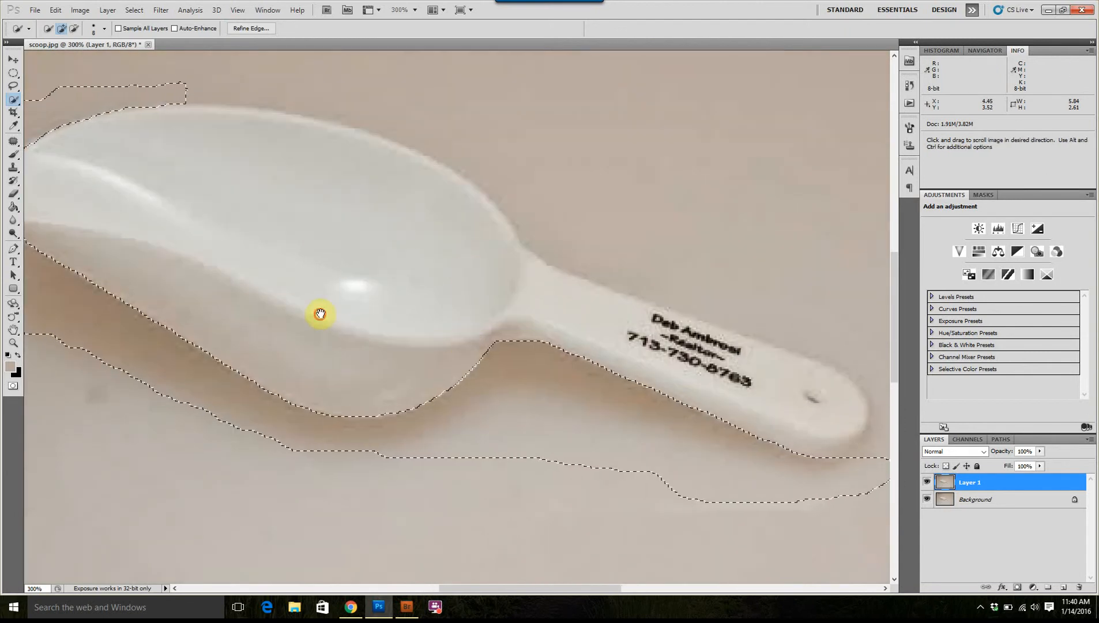
pyautogui.moveTo(319, 314); pyautogui.dragTo(602, 286)
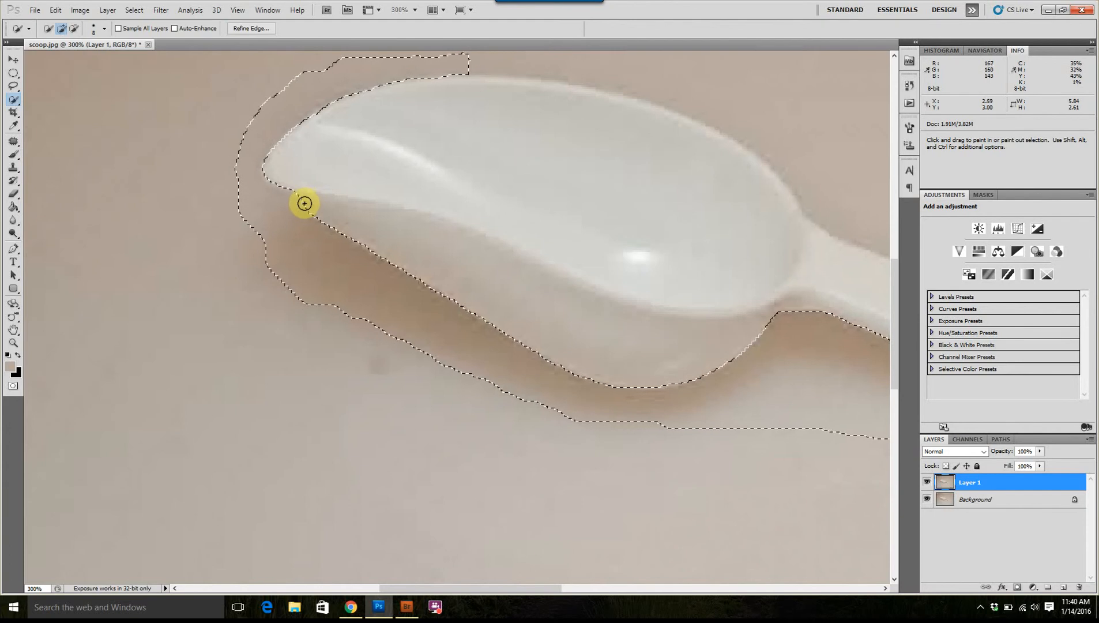
pyautogui.press('alt')
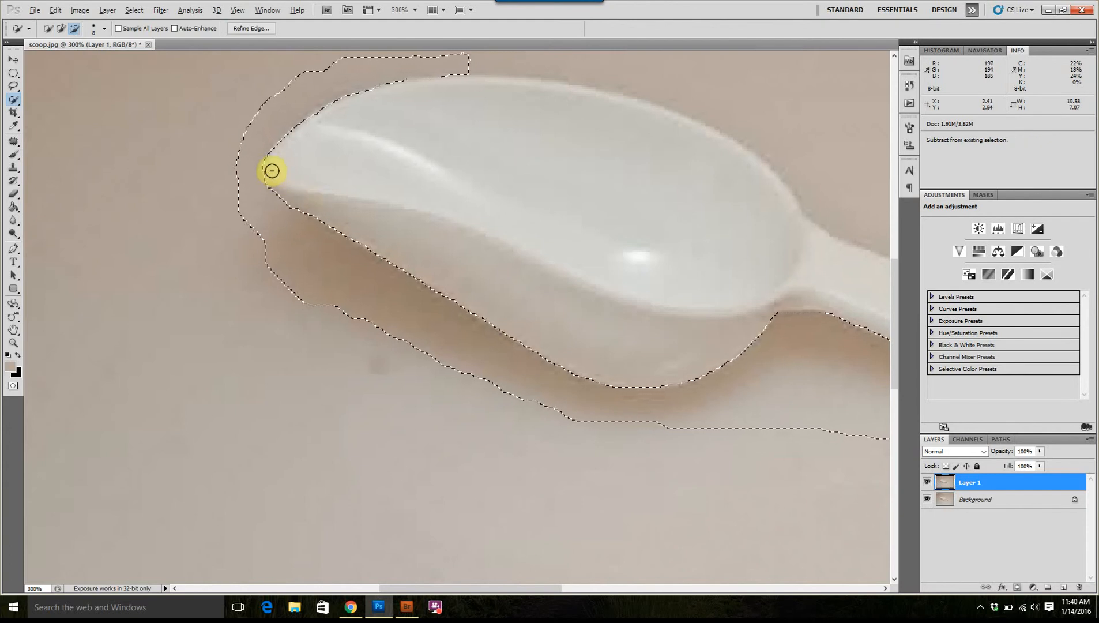
pyautogui.moveTo(271, 165); pyautogui.dragTo(290, 194)
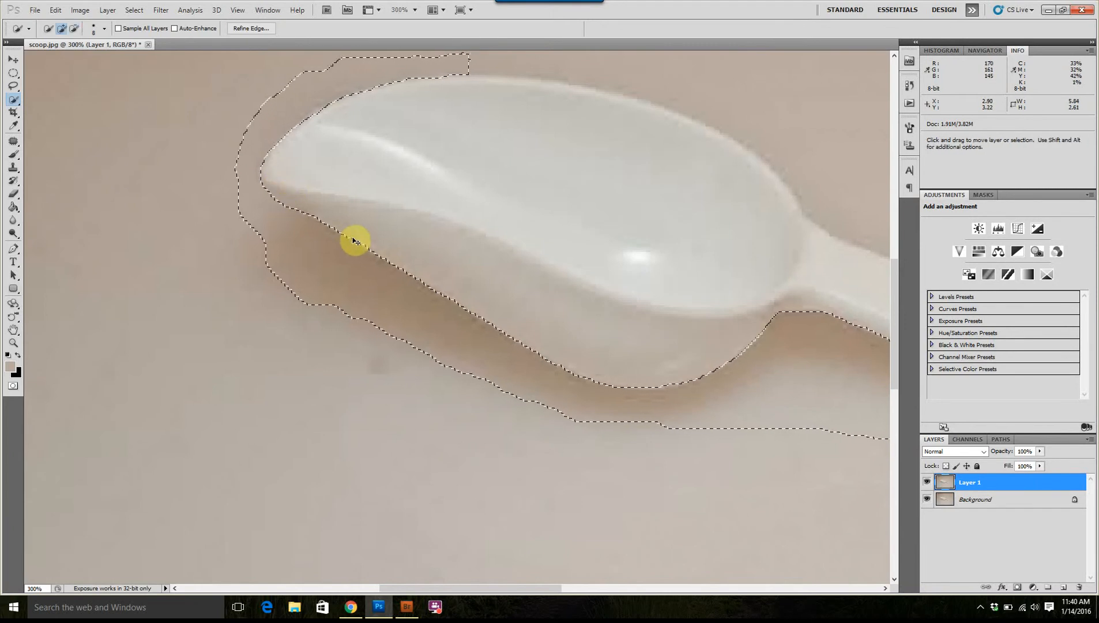
# Step: Paint the selected background strip beneath the scoop white with a 390 px brush, and deselect
pyautogui.hotkey('ctrl', '-')
pyautogui.hotkey('ctrl', '-')
pyautogui.hotkey('ctrl', '-')
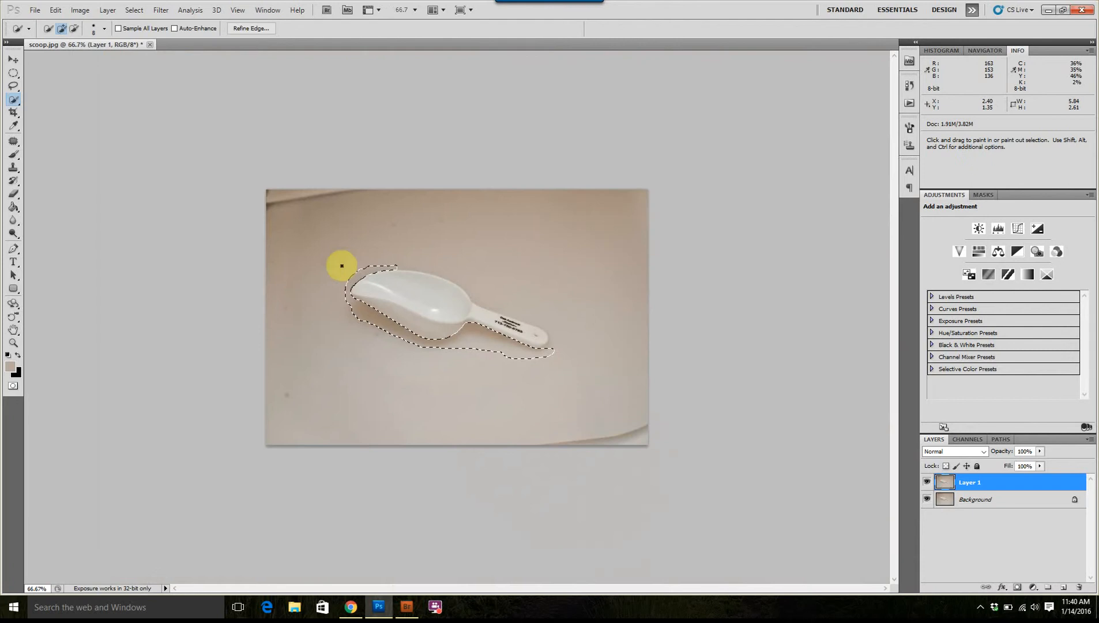
pyautogui.click(9, 155)
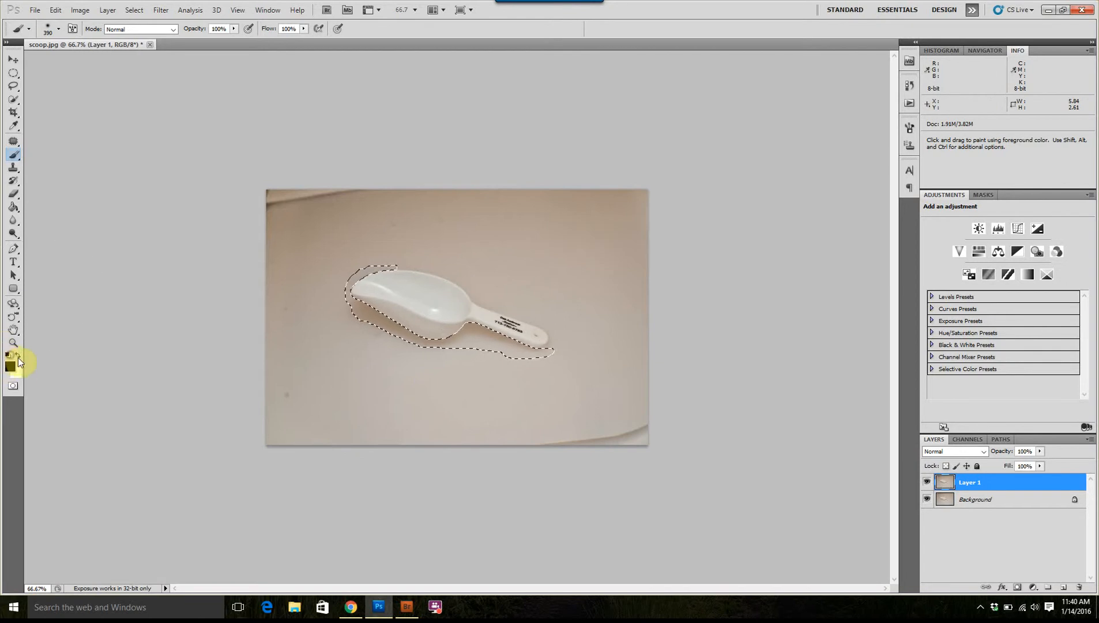
pyautogui.click(16, 372)
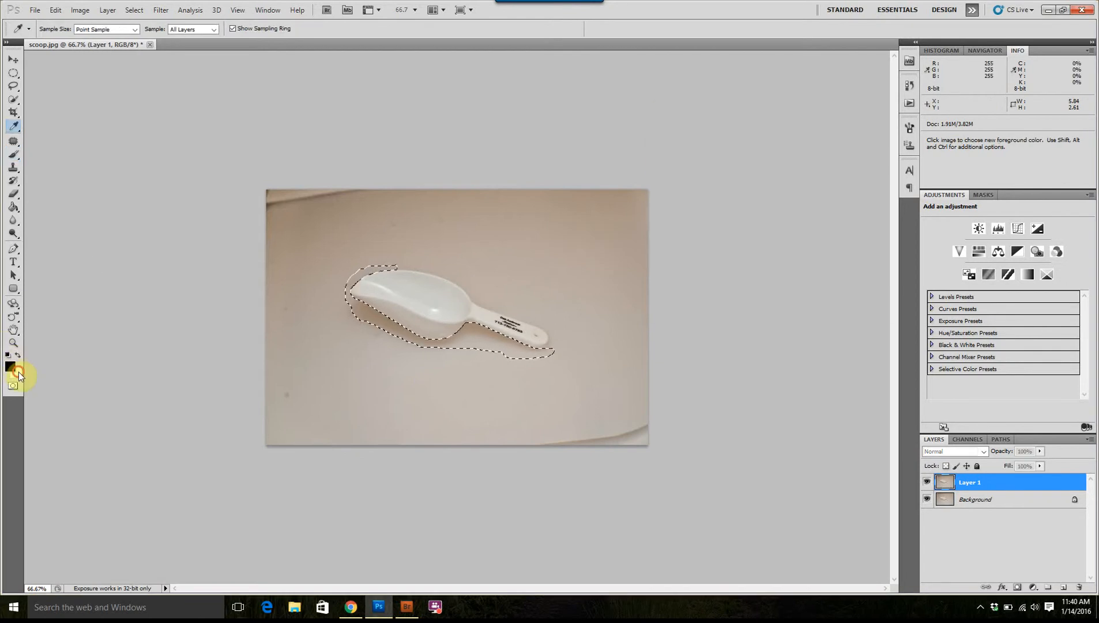
pyautogui.click(913, 136)
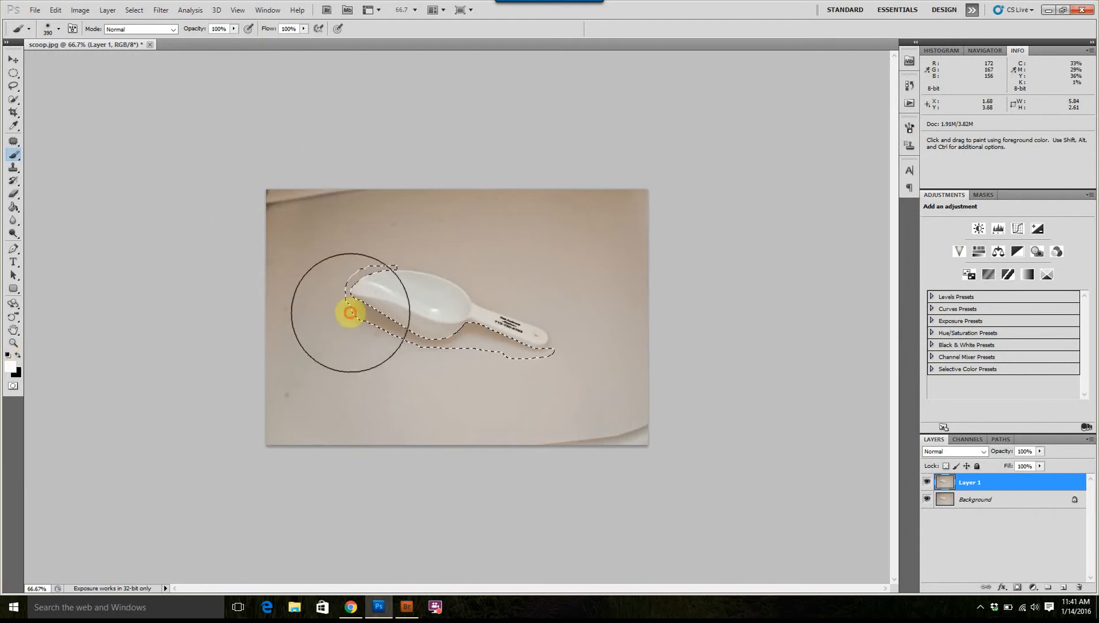
pyautogui.moveTo(350, 312)
pyautogui.mouseDown()
pyautogui.moveTo(577, 376)
pyautogui.moveTo(574, 340)
pyautogui.moveTo(552, 446)
pyautogui.mouseUp()
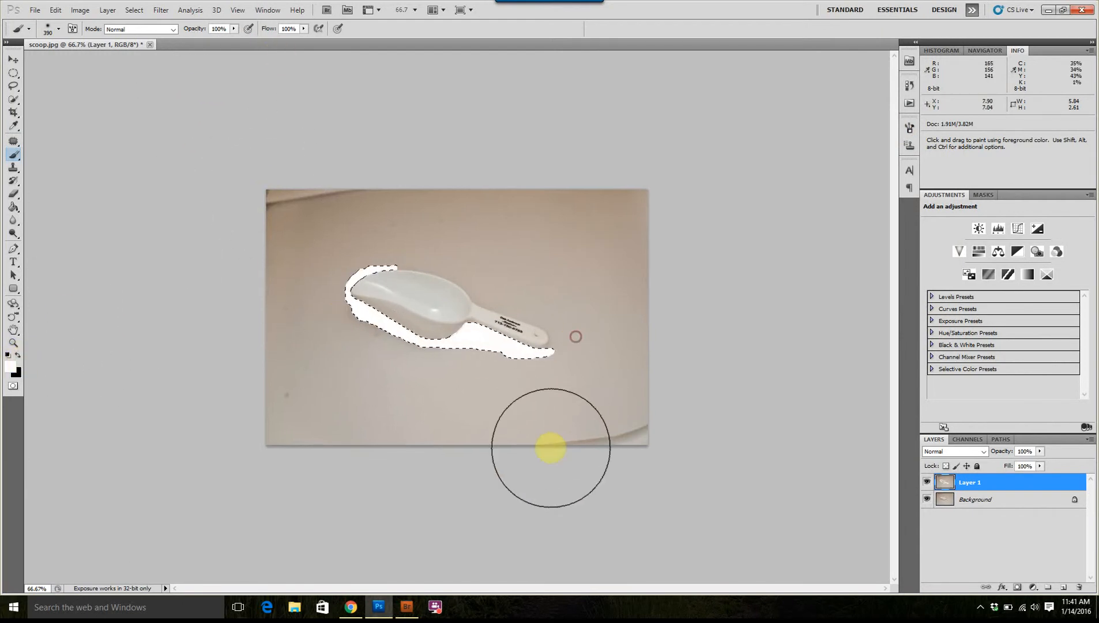
pyautogui.hotkey('ctrl', 'd')
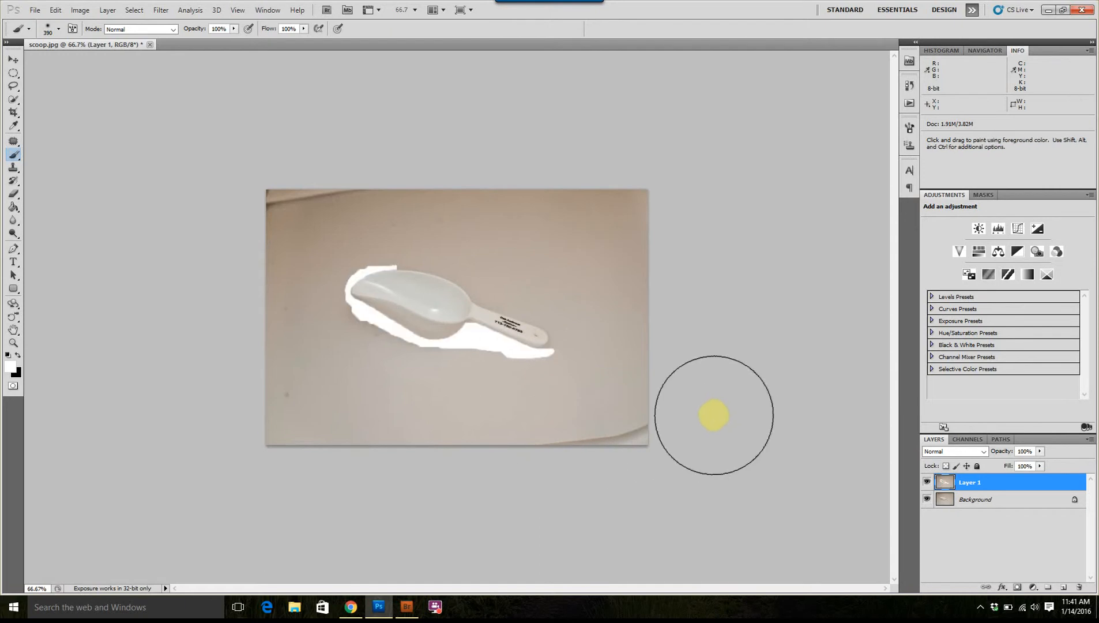
# Step: Select the background strip along the bowl's upper edge and the start of the handle with Quick Selection
pyautogui.hotkey('ctrl', '+')
pyautogui.hotkey('ctrl', '+')
pyautogui.hotkey('ctrl', '+')
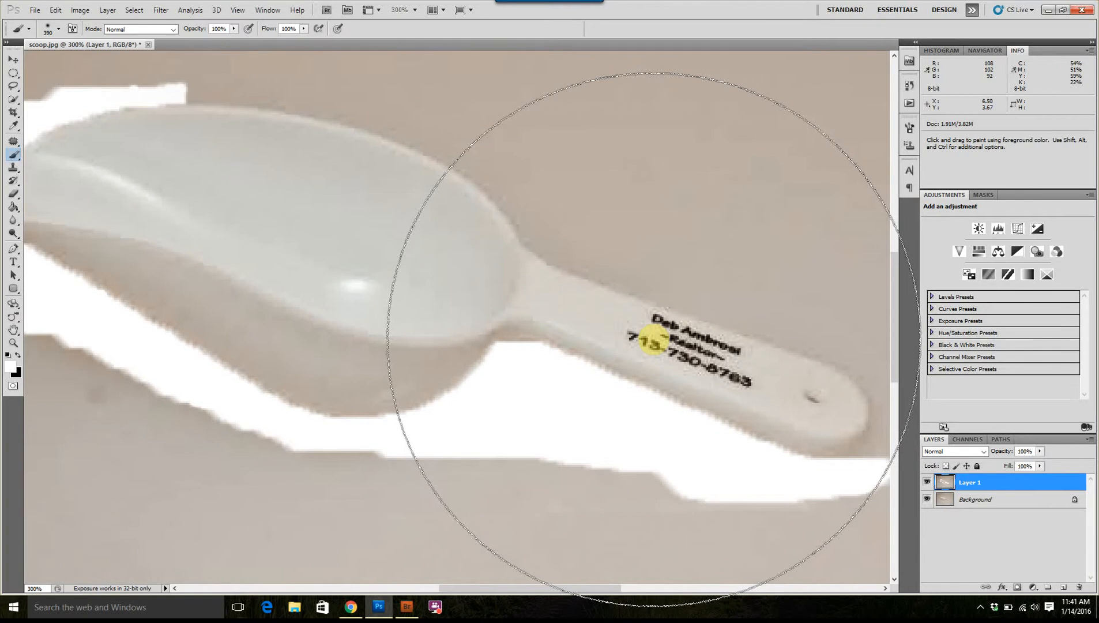
pyautogui.moveTo(352, 277); pyautogui.dragTo(494, 373)
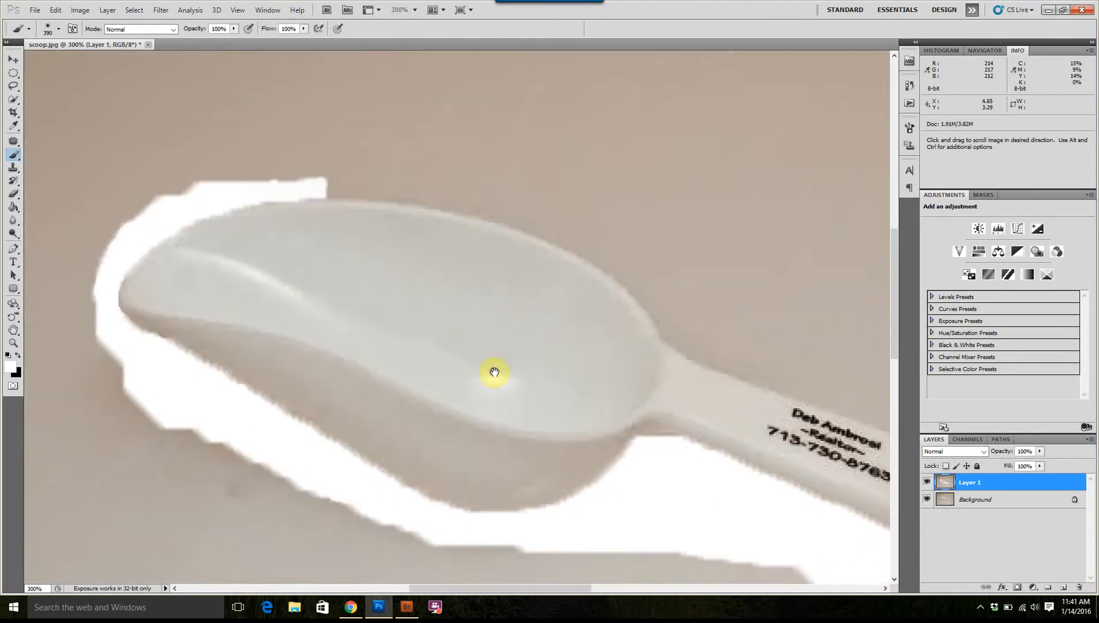
pyautogui.click(16, 103)
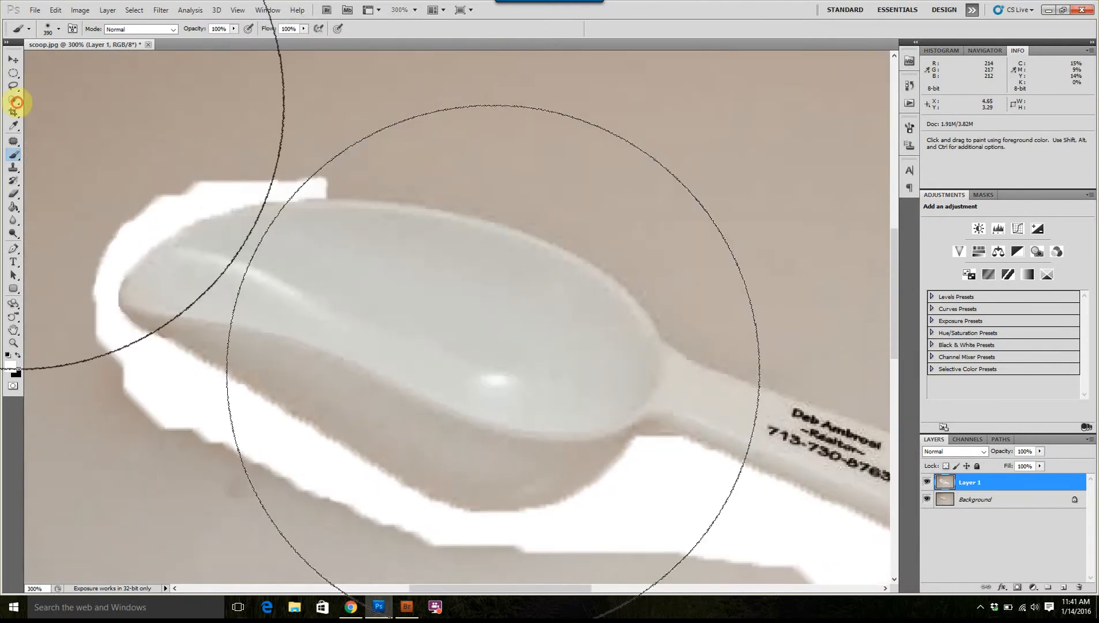
pyautogui.click(14, 101)
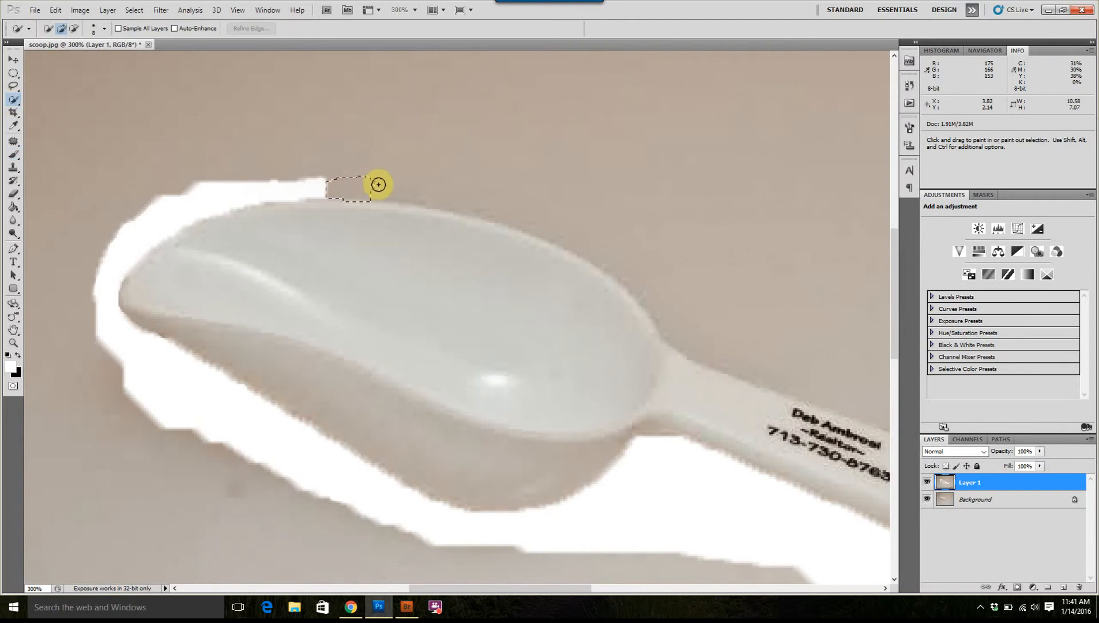
pyautogui.moveTo(411, 188)
pyautogui.mouseDown()
pyautogui.moveTo(569, 229)
pyautogui.moveTo(643, 279)
pyautogui.moveTo(686, 336)
pyautogui.mouseUp()
pyautogui.moveTo(742, 357)
pyautogui.mouseDown()
pyautogui.moveTo(463, 322)
pyautogui.moveTo(403, 278)
pyautogui.mouseUp()
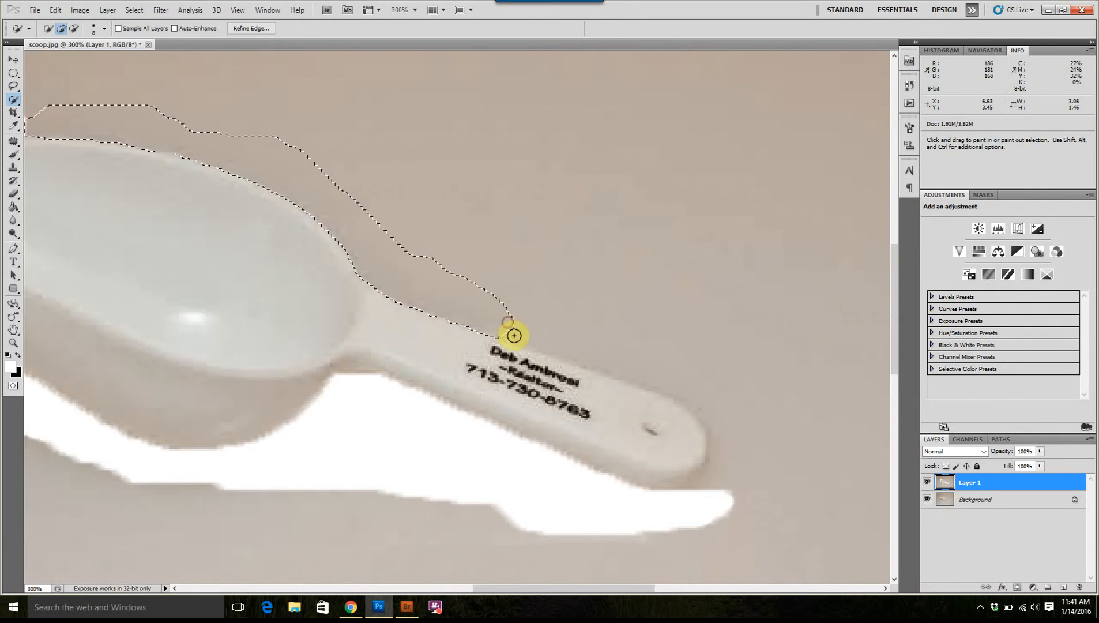
# Step: Extend the quick selection along the handle's upper edge, subtracting the part that spills onto the handle
pyautogui.press('alt')
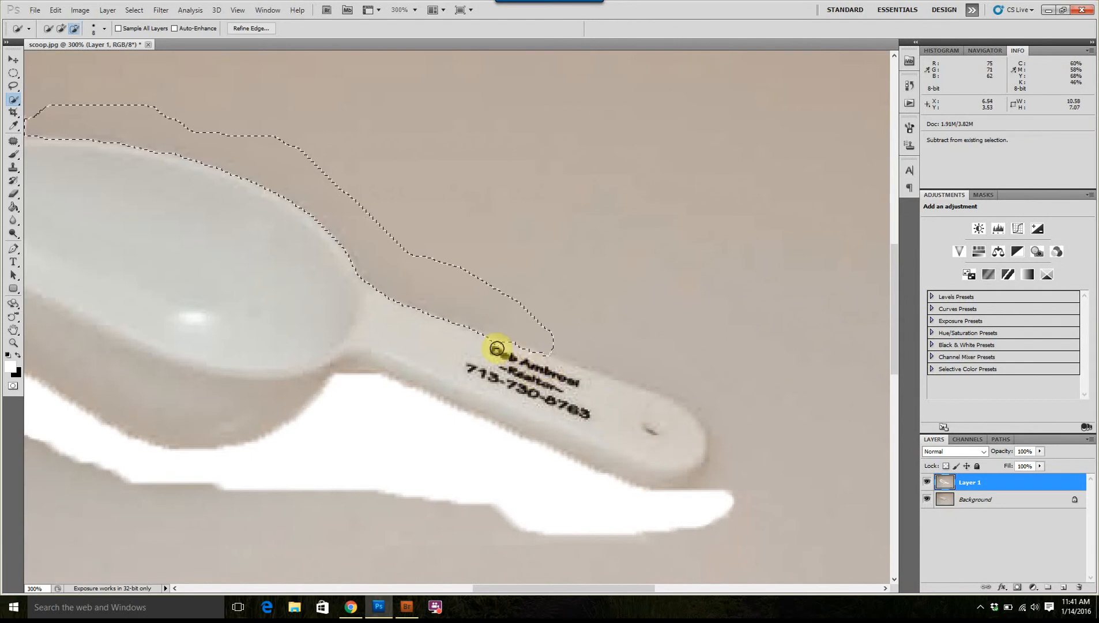
pyautogui.keyDown('alt'); pyautogui.click(539, 360); pyautogui.keyUp('alt')
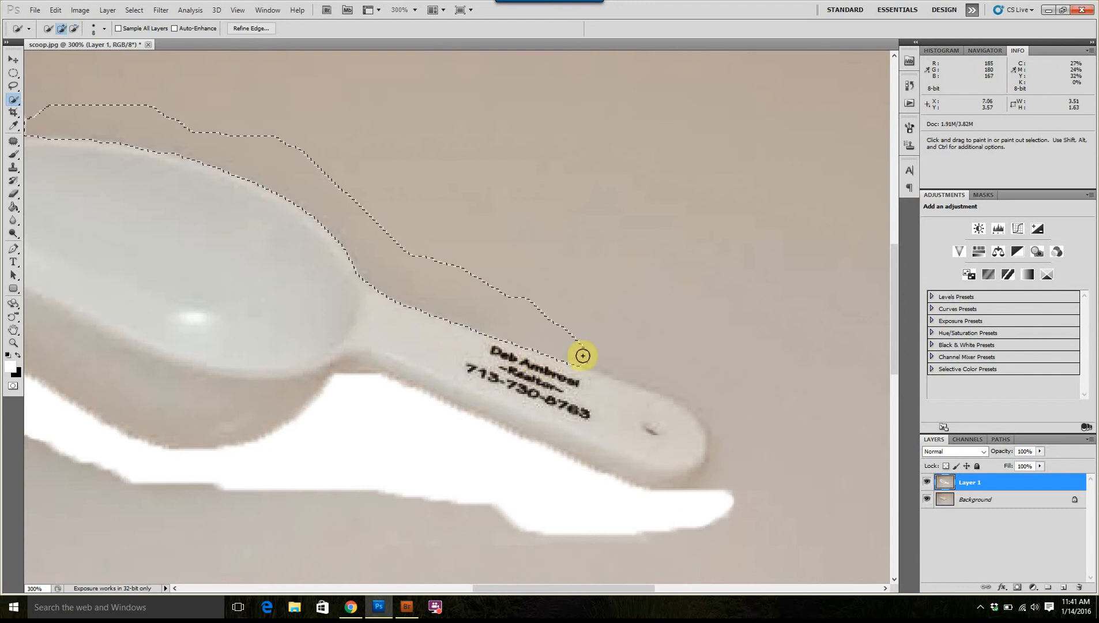
pyautogui.moveTo(625, 365); pyautogui.dragTo(657, 375)
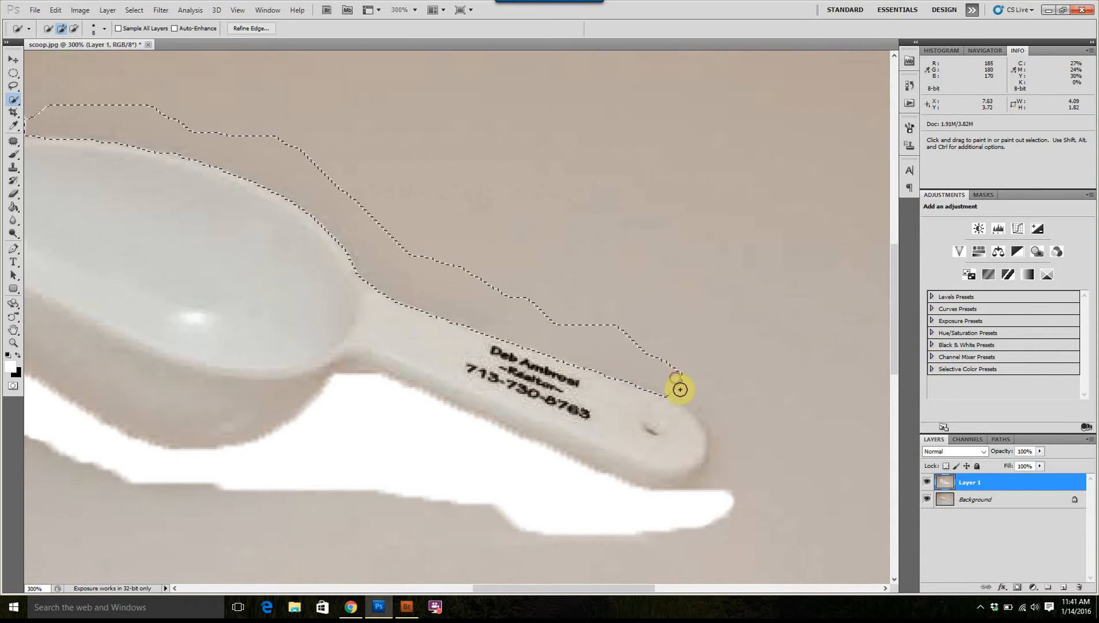
pyautogui.press('space')
# Step: Extend the selection onto the handle's rounded end, undoing strokes that take in the handle itself
pyautogui.moveTo(694, 409)
pyautogui.mouseDown()
pyautogui.moveTo(641, 398)
pyautogui.moveTo(633, 371)
pyautogui.moveTo(665, 390)
pyautogui.moveTo(637, 475)
pyautogui.moveTo(659, 464)
pyautogui.mouseUp()
pyautogui.hotkey('ctrl', 'z')
pyautogui.press('alt')
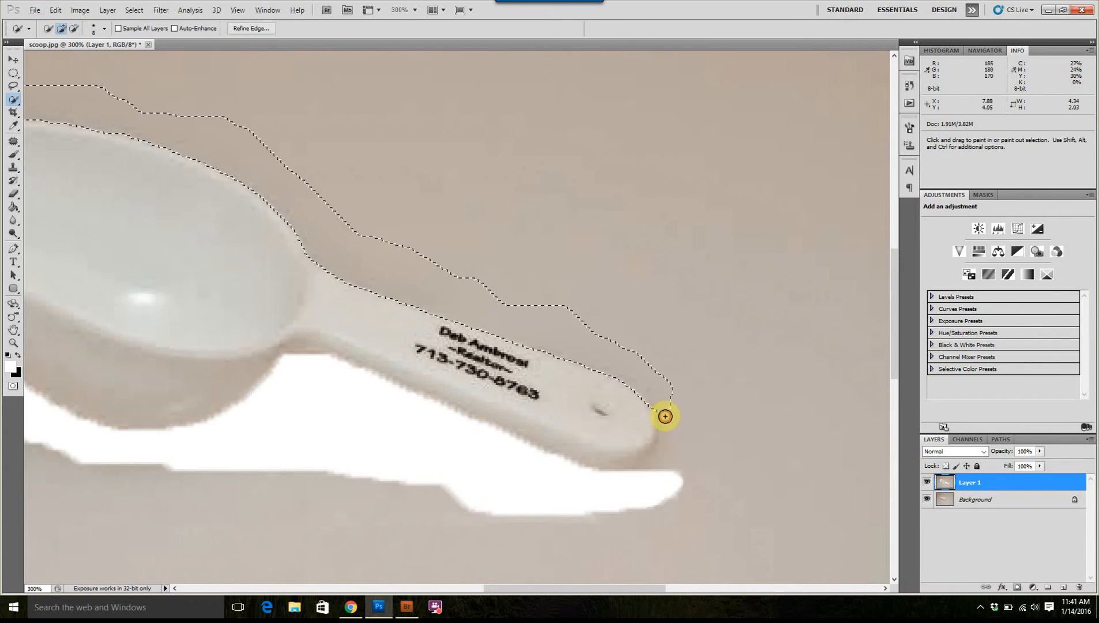
pyautogui.moveTo(665, 432); pyautogui.dragTo(663, 438)
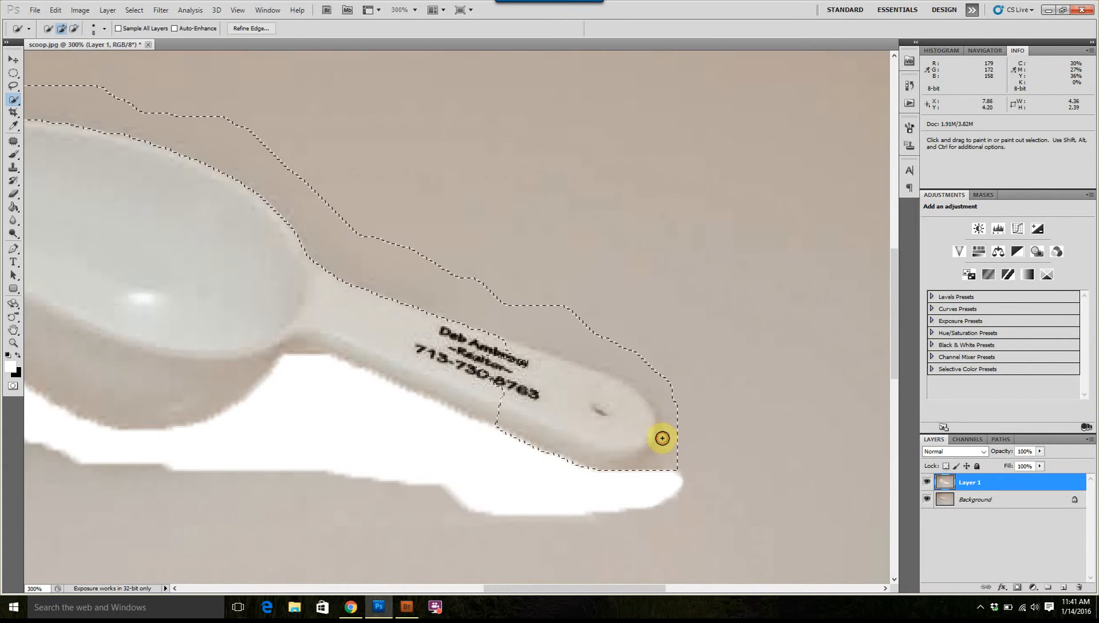
pyautogui.press('ctrl')
pyautogui.hotkey('ctrl', 'z')
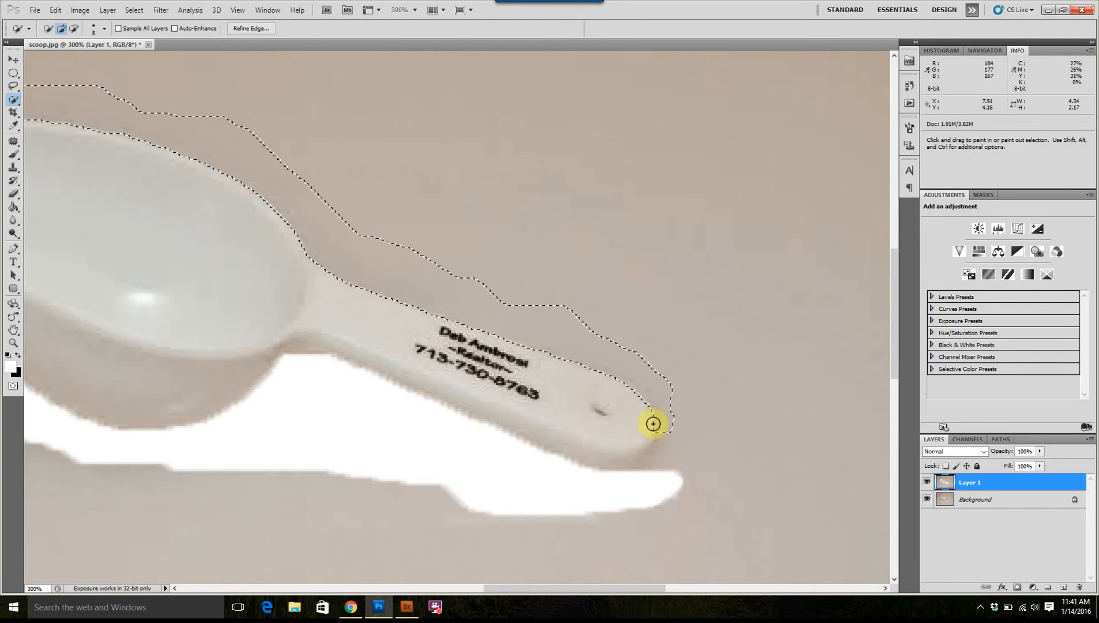
# Step: Paint the selected strip above the bowl and handle white with the 390 px brush, and deselect
pyautogui.scroll(-3, 591, 384)
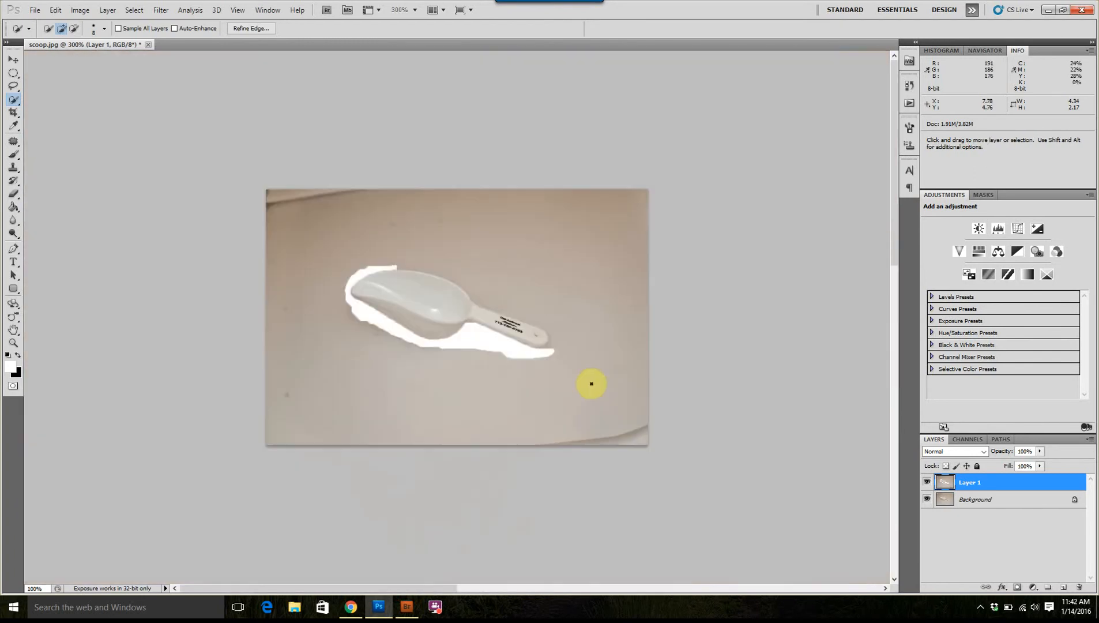
pyautogui.click(16, 154)
pyautogui.moveTo(390, 240)
pyautogui.mouseDown()
pyautogui.moveTo(620, 331)
pyautogui.moveTo(471, 280)
pyautogui.moveTo(536, 352)
pyautogui.moveTo(586, 352)
pyautogui.mouseUp()
pyautogui.hotkey('ctrl', 'd')
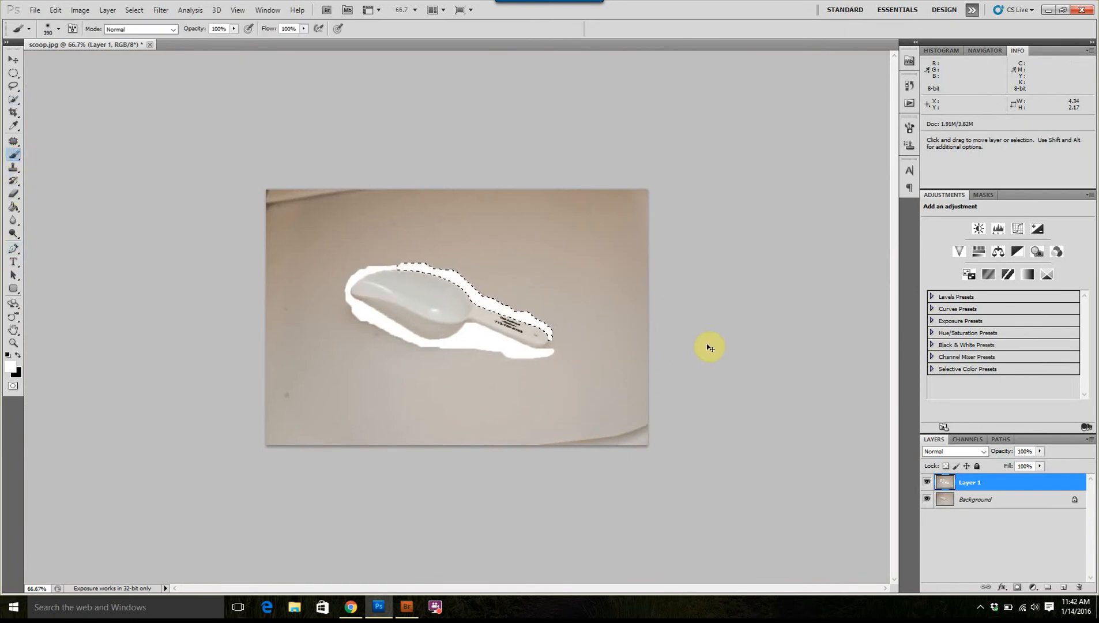
# Step: Select the remaining background gap around the handle's end with Quick Selection and paint it white
pyautogui.hotkey('ctrl', '+')
pyautogui.hotkey('ctrl', '+')
pyautogui.hotkey('ctrl', '+')
pyautogui.hotkey('ctrl', '+')
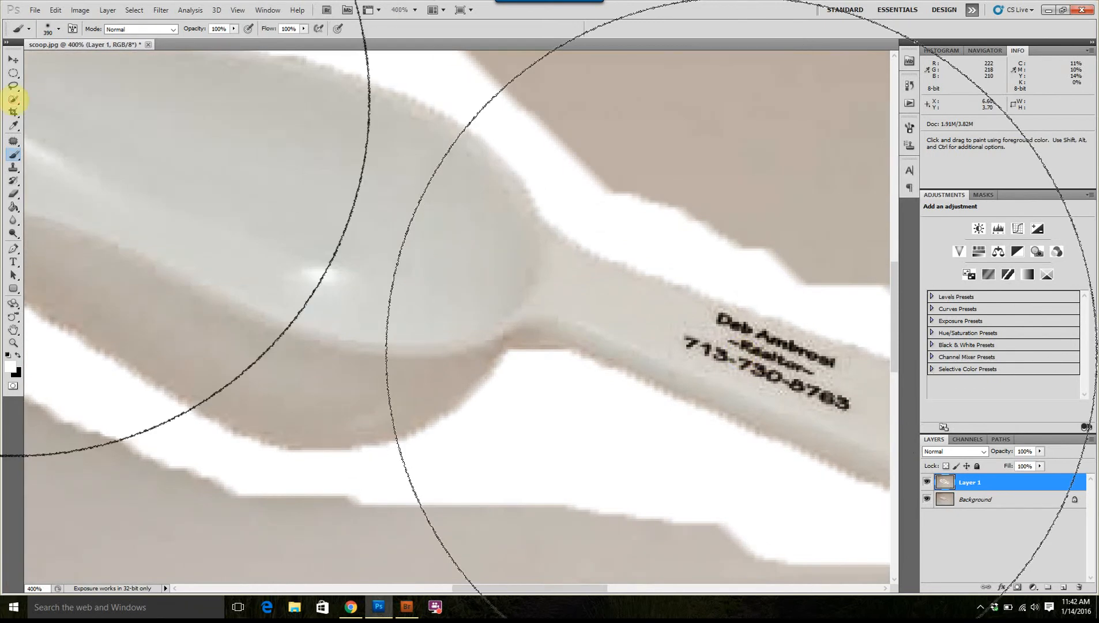
pyautogui.click(13, 99)
pyautogui.hscroll(5, 499, 430)
pyautogui.moveTo(493, 439)
pyautogui.mouseDown()
pyautogui.moveTo(456, 466)
pyautogui.moveTo(423, 458)
pyautogui.mouseUp()
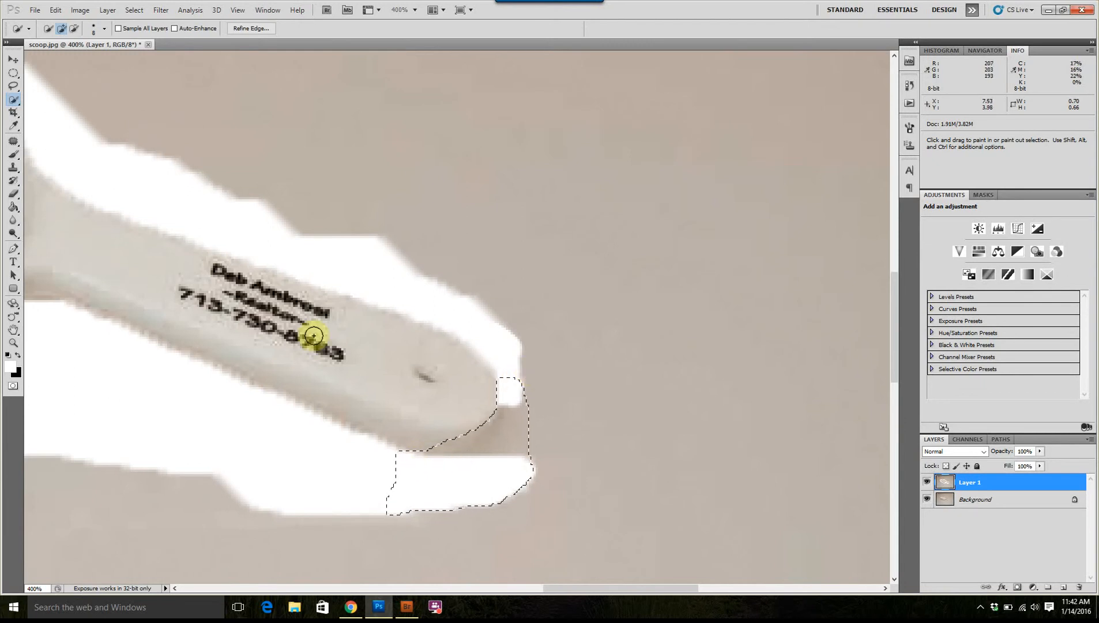
pyautogui.click(16, 155)
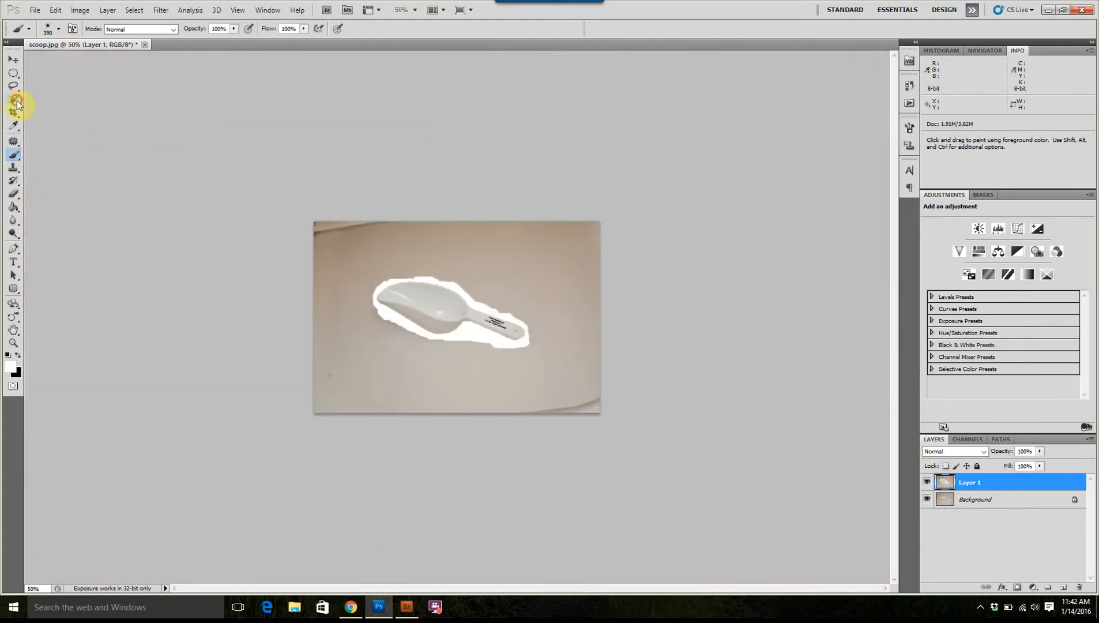
# Step: Select the scoop's bowl inside the white outline with Quick Selection, undoing the stroke that spills into the white
pyautogui.click(15, 100)
pyautogui.moveTo(423, 299)
pyautogui.mouseDown()
pyautogui.moveTo(399, 293)
pyautogui.moveTo(495, 322)
pyautogui.mouseUp()
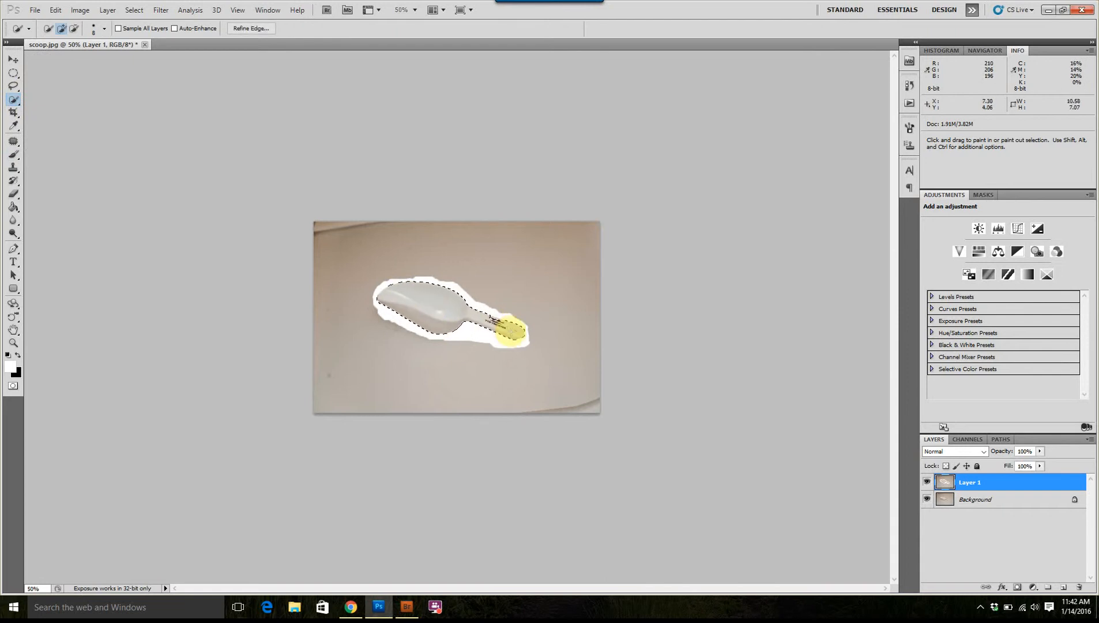
pyautogui.hotkey('ctrl', 'z')
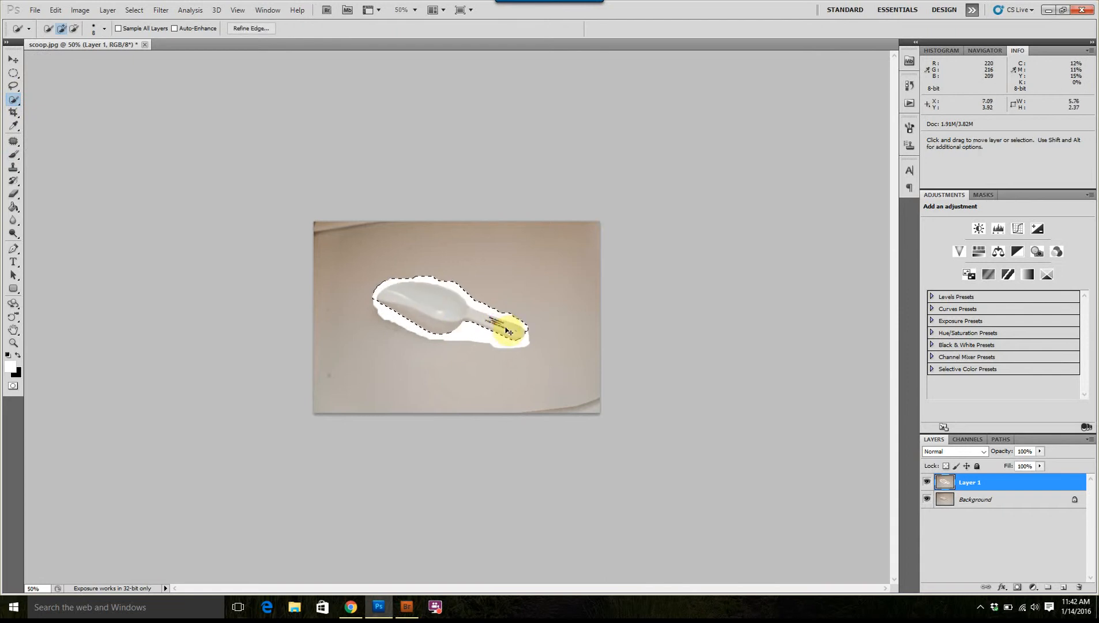
pyautogui.hotkey('ctrl', 'd')
# Step: Add the lettered handle to the quick selection so that it outlines the whole scoop
pyautogui.hotkey('ctrl', '+')
pyautogui.hotkey('ctrl', '+')
pyautogui.hotkey('ctrl', '+')
pyautogui.hotkey('ctrl', '+')
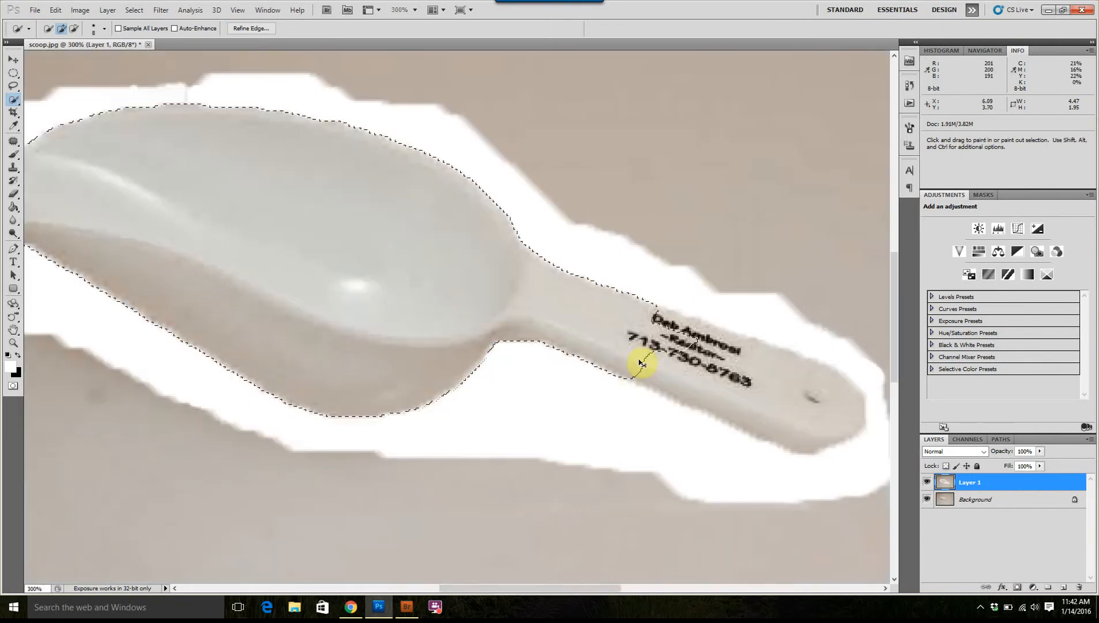
pyautogui.moveTo(674, 368)
pyautogui.mouseDown()
pyautogui.moveTo(748, 385)
pyautogui.moveTo(682, 314)
pyautogui.moveTo(689, 329)
pyautogui.mouseUp()
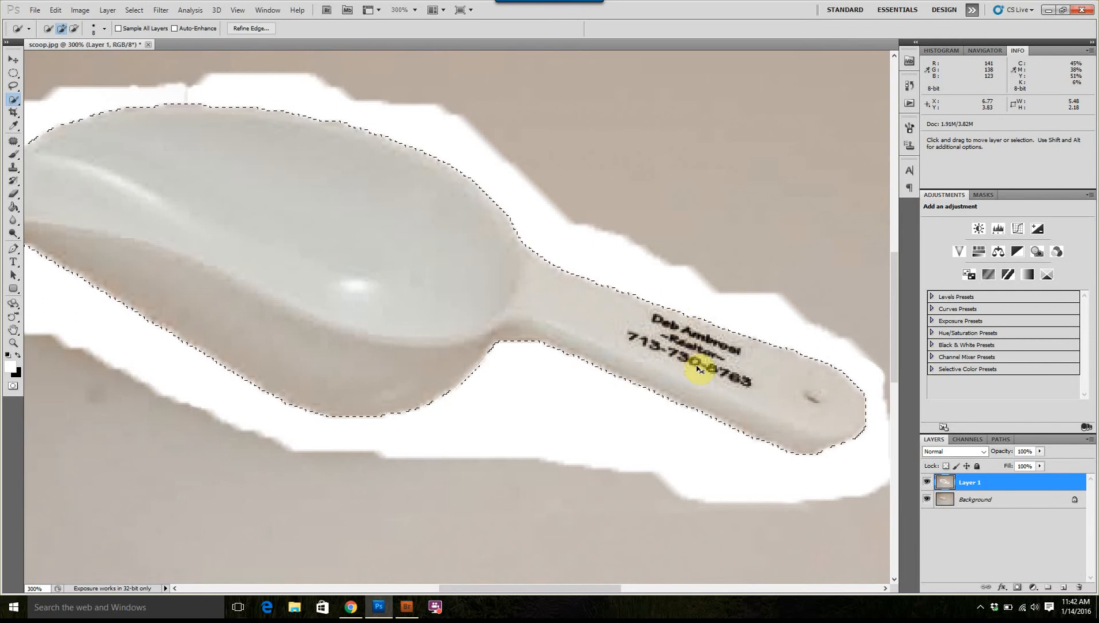
pyautogui.hotkey('ctrl', '-')
pyautogui.hotkey('ctrl', '-')
pyautogui.hotkey('ctrl', '-')
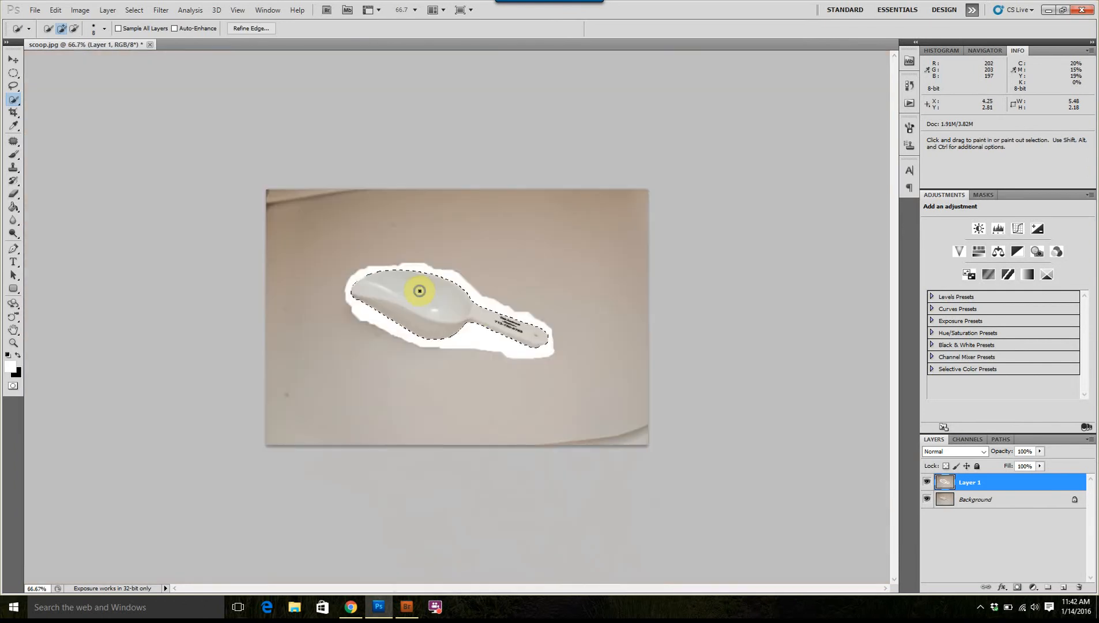
# Step: Invert the scoop selection, paint the whole surrounding background white with the 390 px brush, and deselect
pyautogui.rightClick(419, 290)
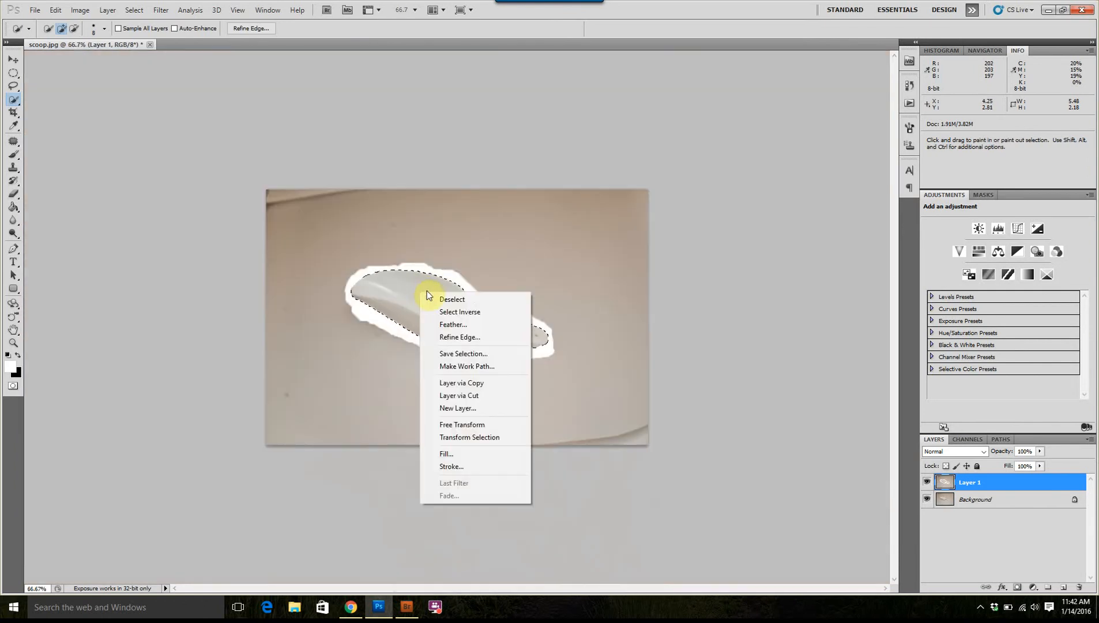
pyautogui.click(457, 312)
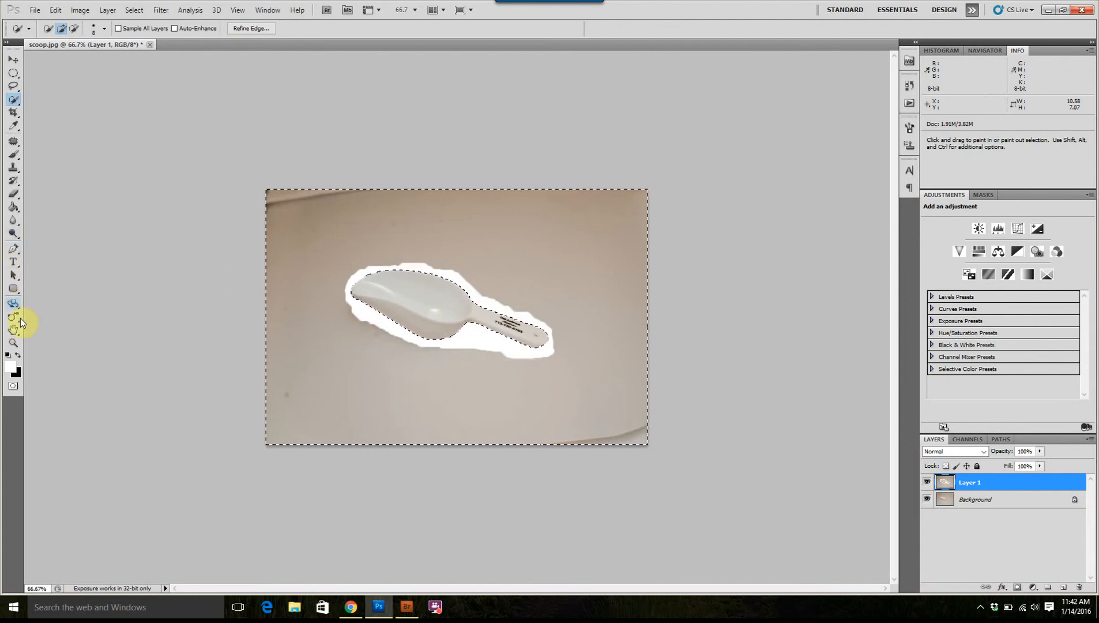
pyautogui.click(19, 152)
pyautogui.moveTo(443, 253)
pyautogui.mouseDown()
pyautogui.moveTo(349, 283)
pyautogui.moveTo(450, 246)
pyautogui.moveTo(375, 389)
pyautogui.moveTo(510, 387)
pyautogui.moveTo(567, 212)
pyautogui.moveTo(594, 392)
pyautogui.moveTo(98, 192)
pyautogui.moveTo(355, 412)
pyautogui.moveTo(720, 282)
pyautogui.mouseUp()
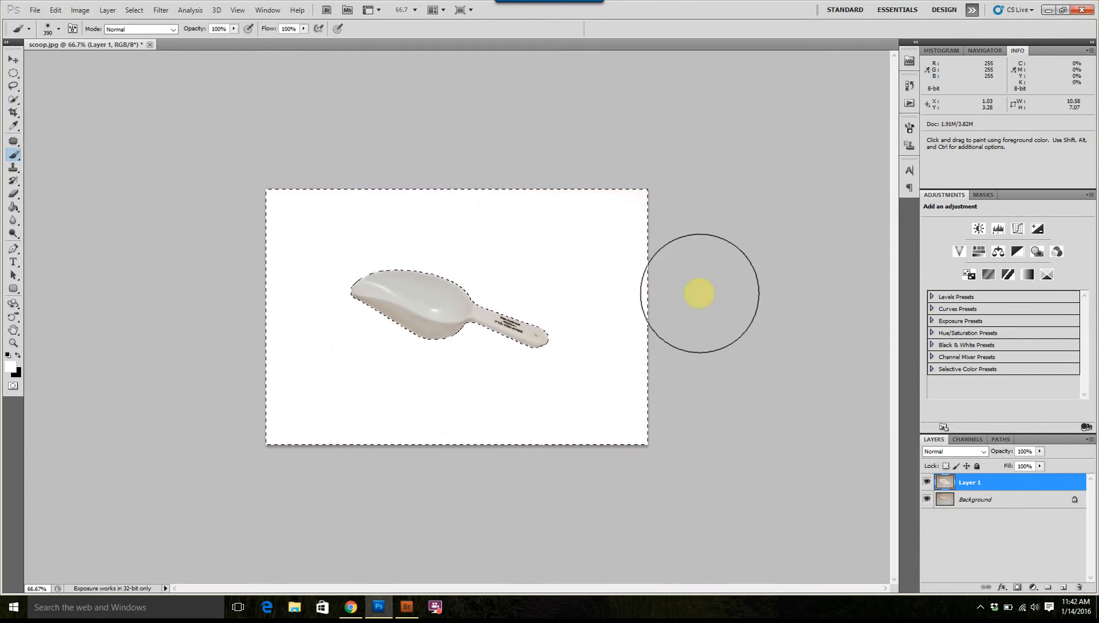
pyautogui.hotkey('ctrl', 'd')
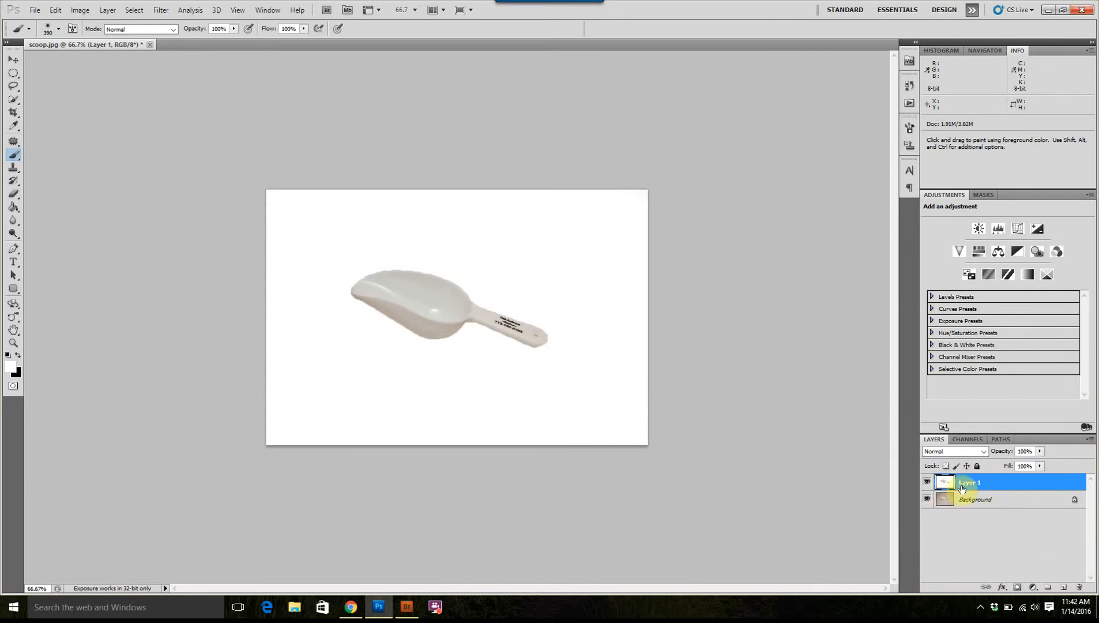
# Step: Add a layer mask to Layer 1 and prepare a black 18 px brush with medium hardness for painting on it
pyautogui.click(1018, 588)
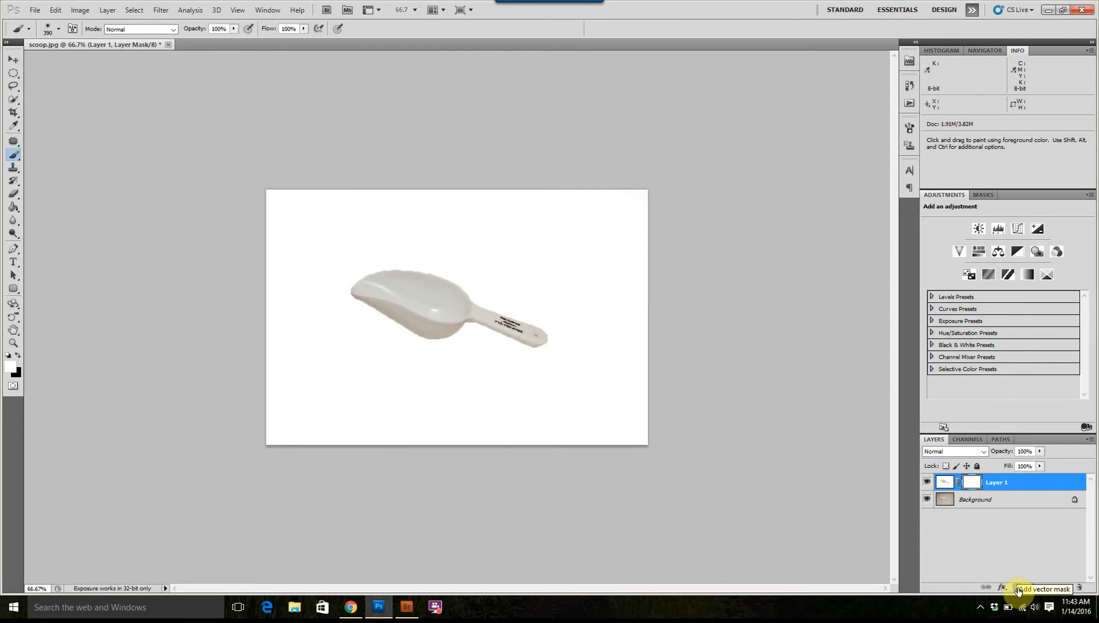
pyautogui.hotkey('ctrl', '+')
pyautogui.hotkey('ctrl', '+')
pyautogui.hotkey('ctrl', '+')
pyautogui.moveTo(726, 243)
pyautogui.mouseDown()
pyautogui.moveTo(289, 235)
pyautogui.moveTo(316, 186)
pyautogui.mouseUp()
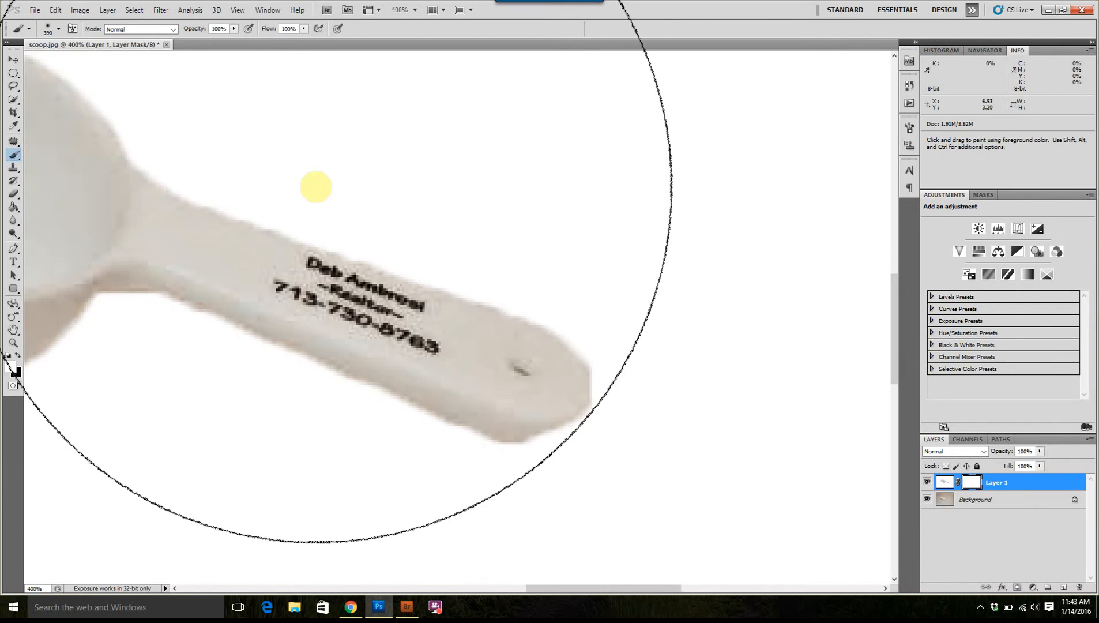
pyautogui.click(18, 356)
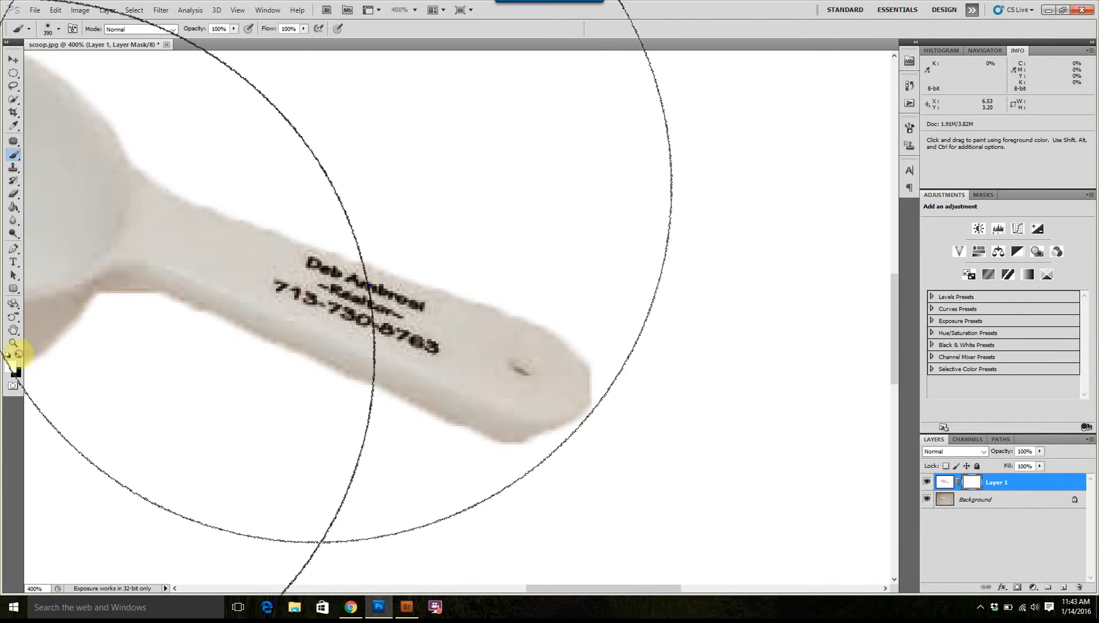
pyautogui.moveTo(498, 348); pyautogui.dragTo(240, 347)
pyautogui.moveTo(450, 352); pyautogui.dragTo(331, 351)
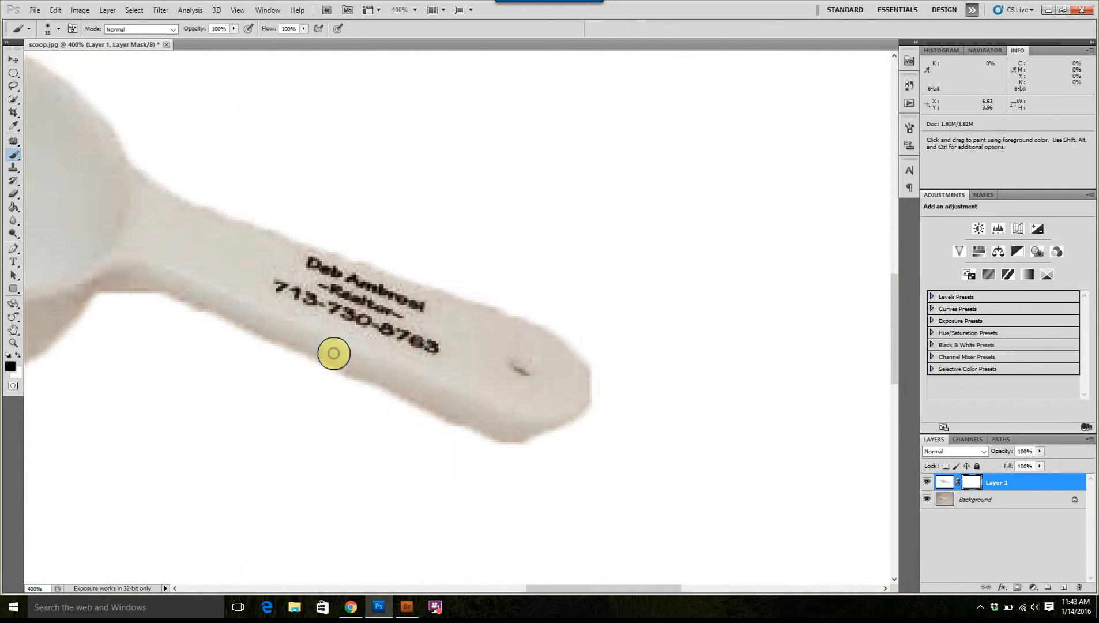
pyautogui.click(58, 30)
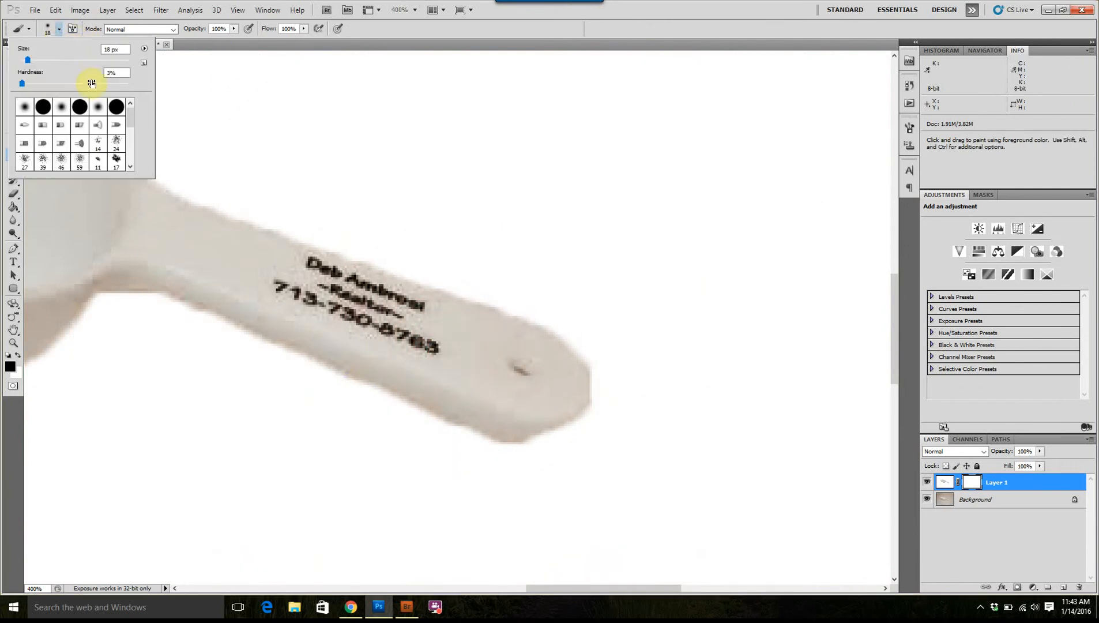
pyautogui.click(79, 84)
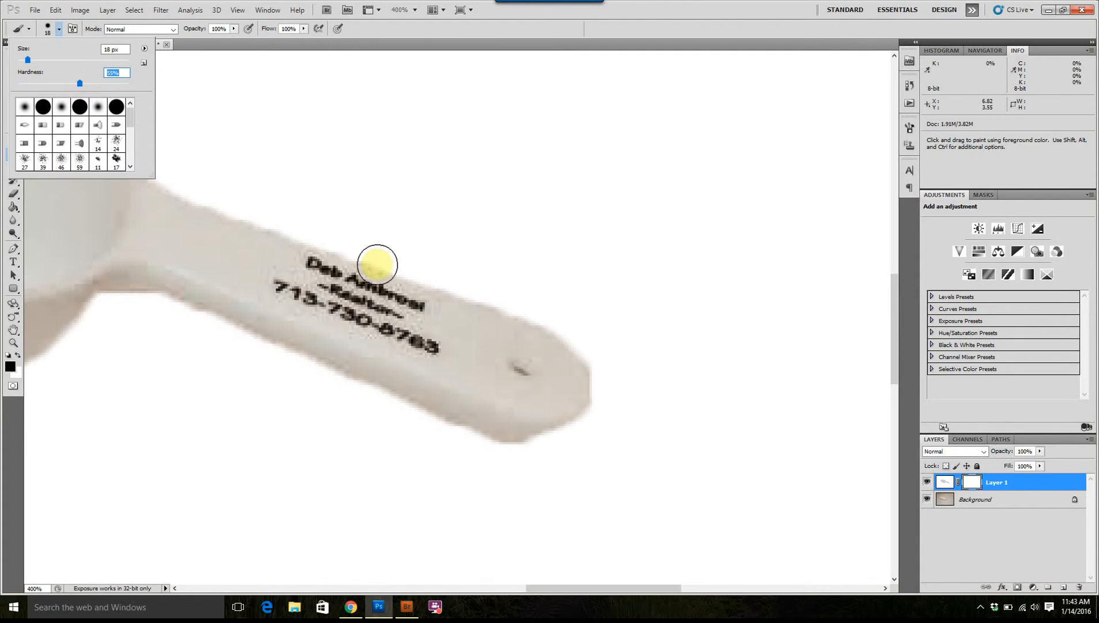
# Step: Paint black on Layer 1's mask to round out the handle's end and smooth its underside up to the bowl
pyautogui.moveTo(526, 420); pyautogui.dragTo(569, 400)
pyautogui.moveTo(541, 354)
pyautogui.mouseDown()
pyautogui.moveTo(571, 399)
pyautogui.moveTo(558, 356)
pyautogui.mouseUp()
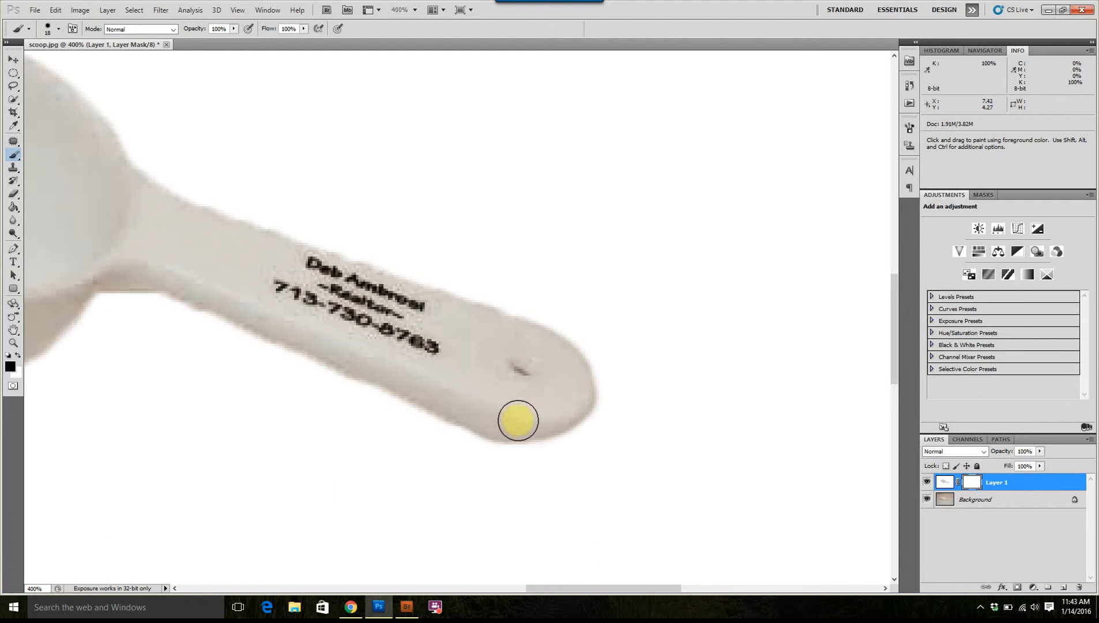
pyautogui.moveTo(421, 368); pyautogui.dragTo(686, 466)
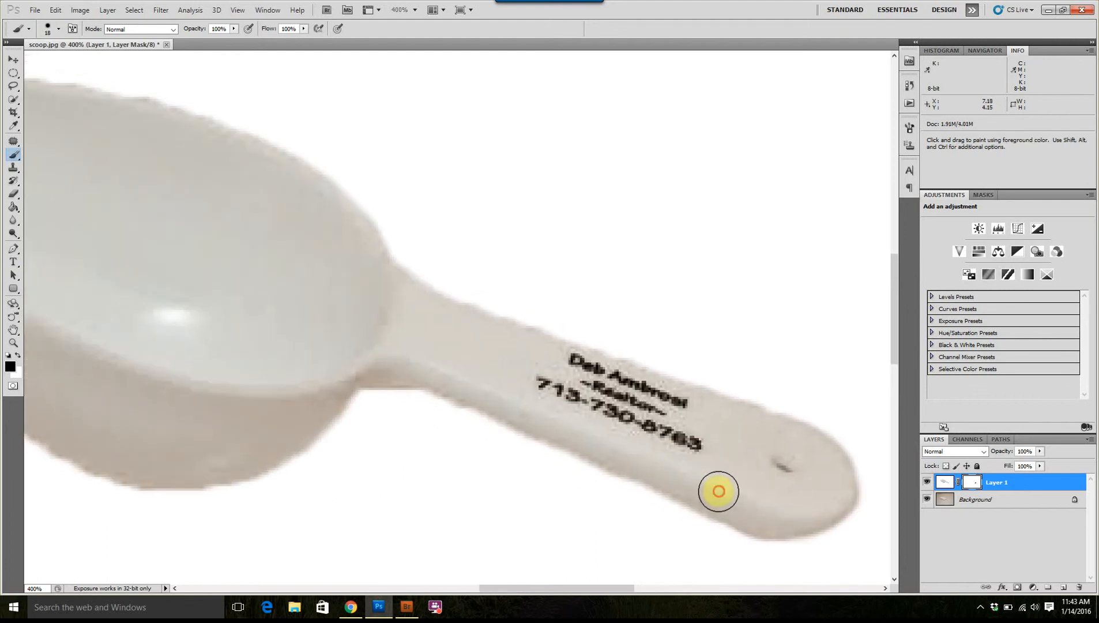
pyautogui.moveTo(506, 401)
pyautogui.mouseDown()
pyautogui.moveTo(445, 376)
pyautogui.moveTo(342, 376)
pyautogui.moveTo(372, 363)
pyautogui.mouseUp()
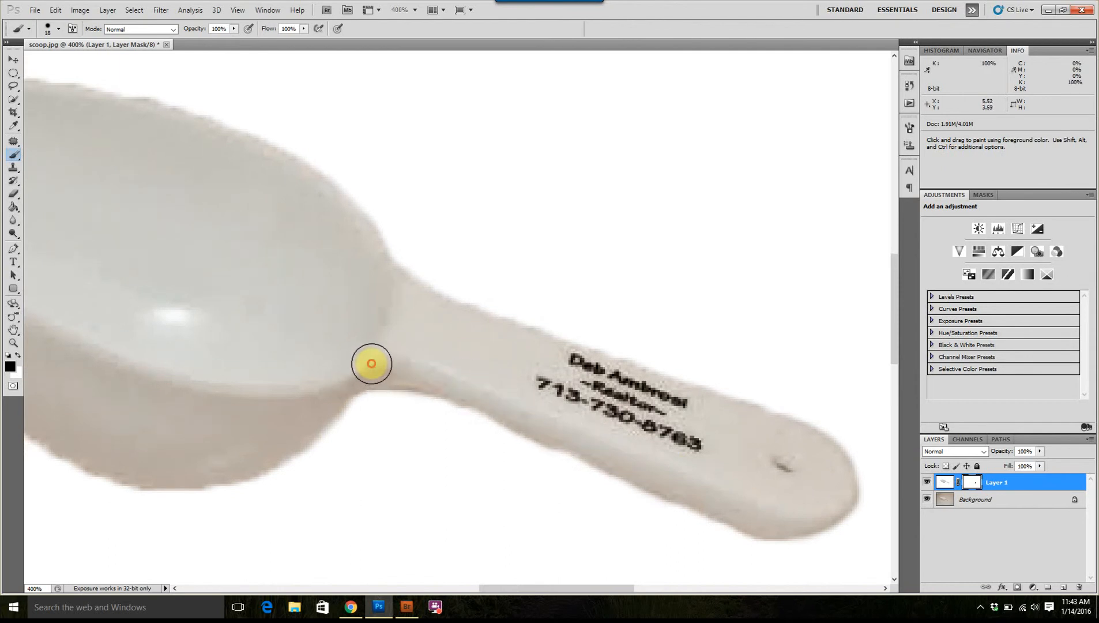
# Step: Smooth the bowl's lower edge and upper rim by painting black along them on the layer mask
pyautogui.moveTo(304, 414); pyautogui.dragTo(529, 419)
pyautogui.moveTo(463, 467)
pyautogui.mouseDown()
pyautogui.moveTo(327, 458)
pyautogui.moveTo(274, 410)
pyautogui.moveTo(499, 456)
pyautogui.mouseUp()
pyautogui.moveTo(514, 516)
pyautogui.mouseDown()
pyautogui.moveTo(457, 486)
pyautogui.moveTo(490, 516)
pyautogui.moveTo(497, 511)
pyautogui.moveTo(369, 435)
pyautogui.moveTo(377, 443)
pyautogui.moveTo(348, 435)
pyautogui.moveTo(220, 344)
pyautogui.moveTo(133, 305)
pyautogui.moveTo(331, 412)
pyautogui.mouseUp()
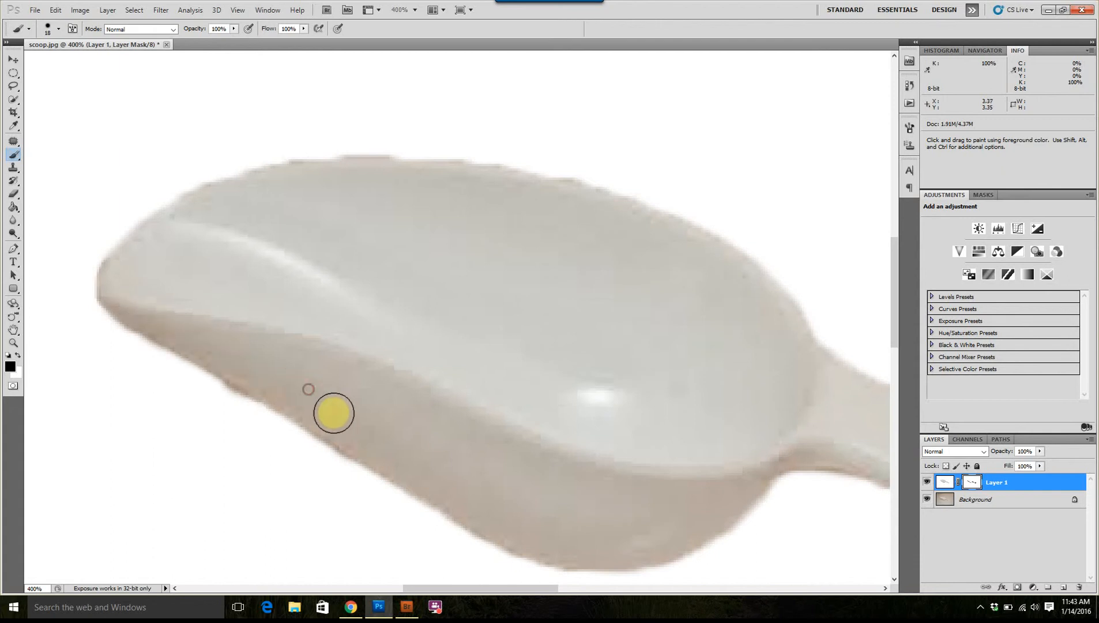
pyautogui.moveTo(562, 200)
pyautogui.mouseDown()
pyautogui.moveTo(431, 175)
pyautogui.moveTo(388, 175)
pyautogui.moveTo(460, 180)
pyautogui.moveTo(258, 177)
pyautogui.mouseUp()
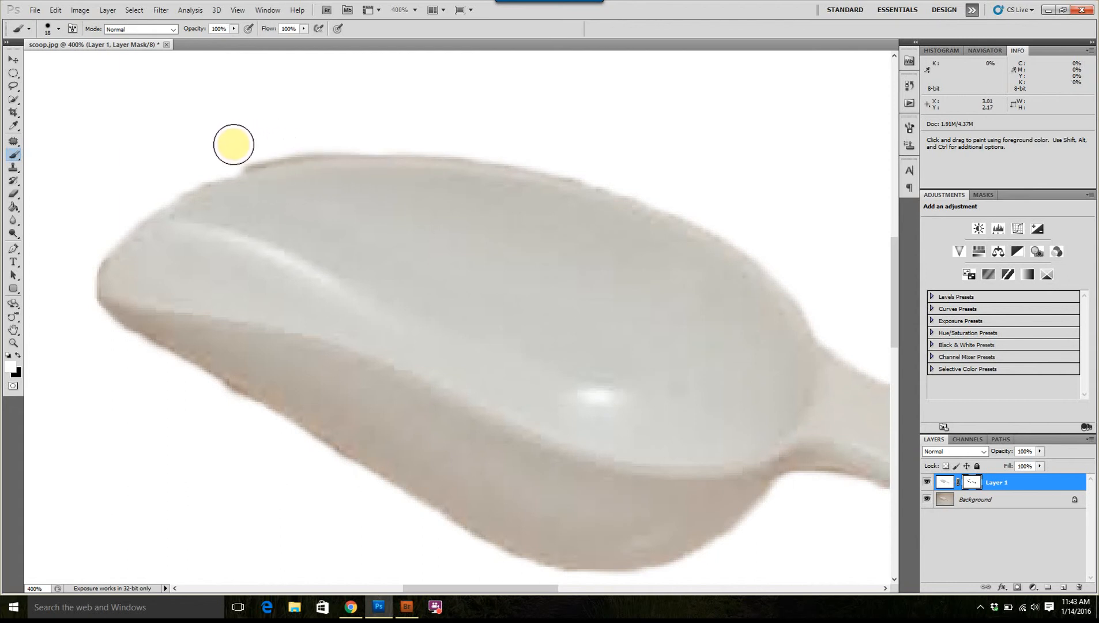
pyautogui.press('x')
pyautogui.click(246, 192)
pyautogui.moveTo(246, 192)
pyautogui.mouseDown()
pyautogui.moveTo(345, 175)
pyautogui.moveTo(307, 184)
pyautogui.mouseUp()
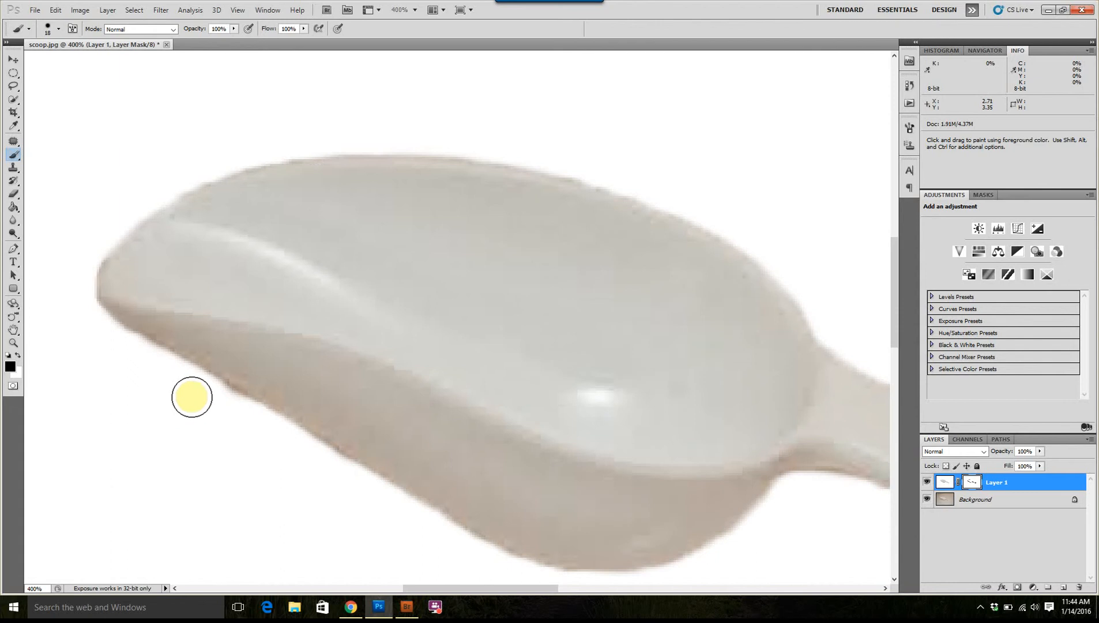
# Step: Touch up the outside of the bowl's lower front edge by painting white on the layer mask
pyautogui.press('x')
pyautogui.click(245, 421)
pyautogui.click(199, 396)
pyautogui.hotkey('ctrl', '-')
pyautogui.hotkey('ctrl', '-')
pyautogui.hotkey('ctrl', '-')
pyautogui.hotkey('ctrl', '-')
pyautogui.hotkey('ctrl', '-')
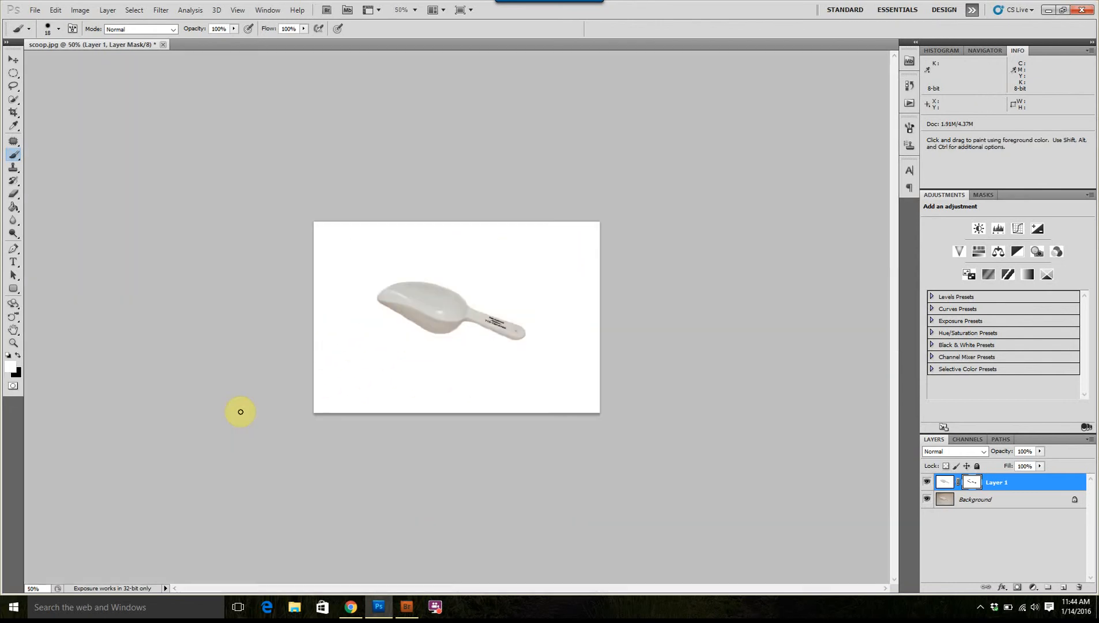
# Step: Clean up the handle's lower edge with white on the layer mask, and merge Layer 1 down into the Background
pyautogui.hotkey('ctrl', '+')
pyautogui.hotkey('ctrl', '+')
pyautogui.hotkey('ctrl', '+')
pyautogui.hotkey('ctrl', '+')
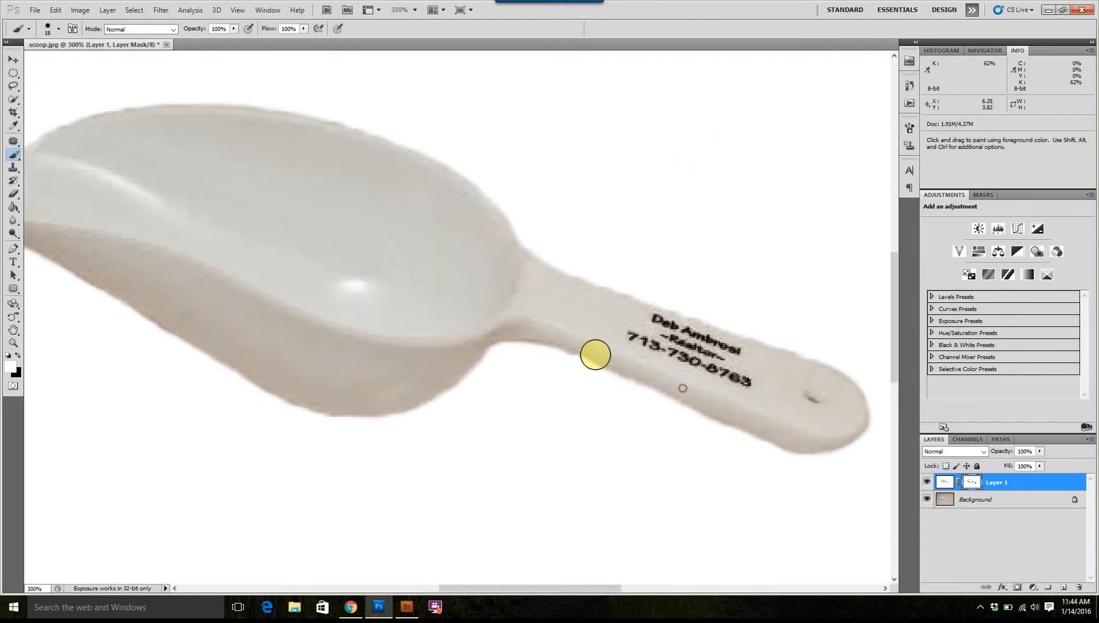
pyautogui.click(785, 437)
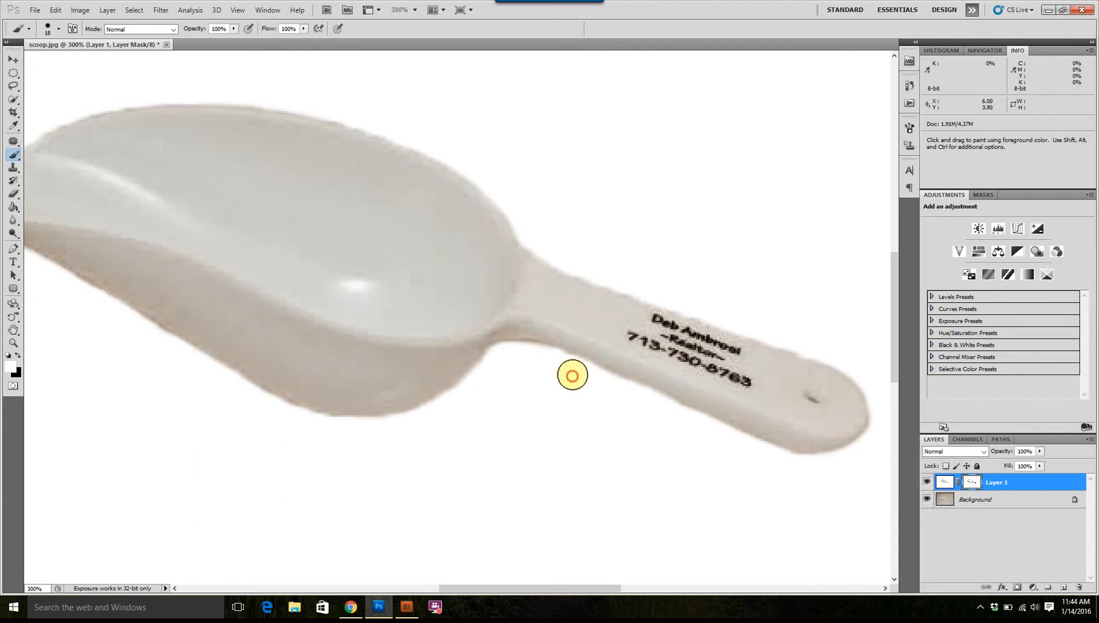
pyautogui.click(583, 379)
pyautogui.hotkey('ctrl', '-')
pyautogui.hotkey('ctrl', '-')
pyautogui.hotkey('ctrl', '-')
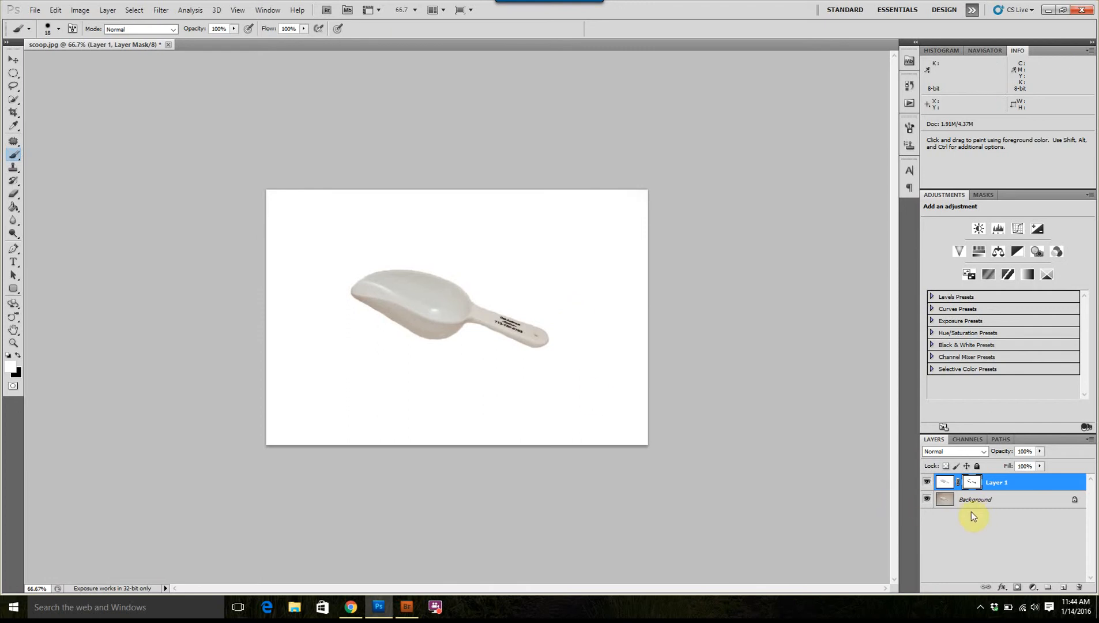
pyautogui.hotkey('ctrl', 'e')
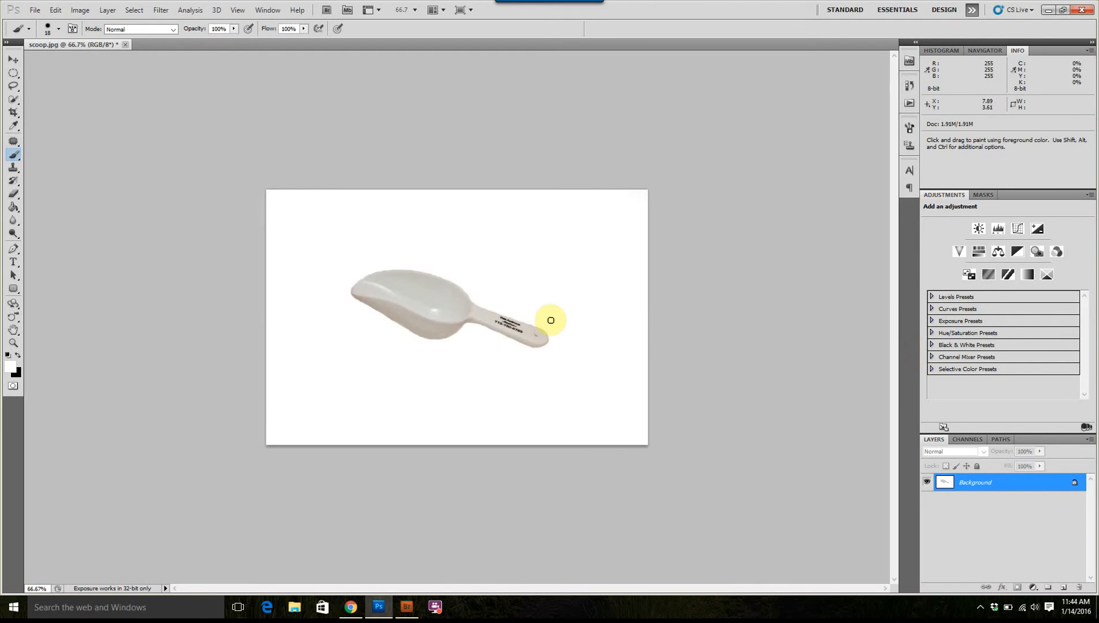
# Step: Switch to Bridge, open DSC_9877-3.JPG in Camera Raw, and set its white balance to Auto
pyautogui.click(408, 606)
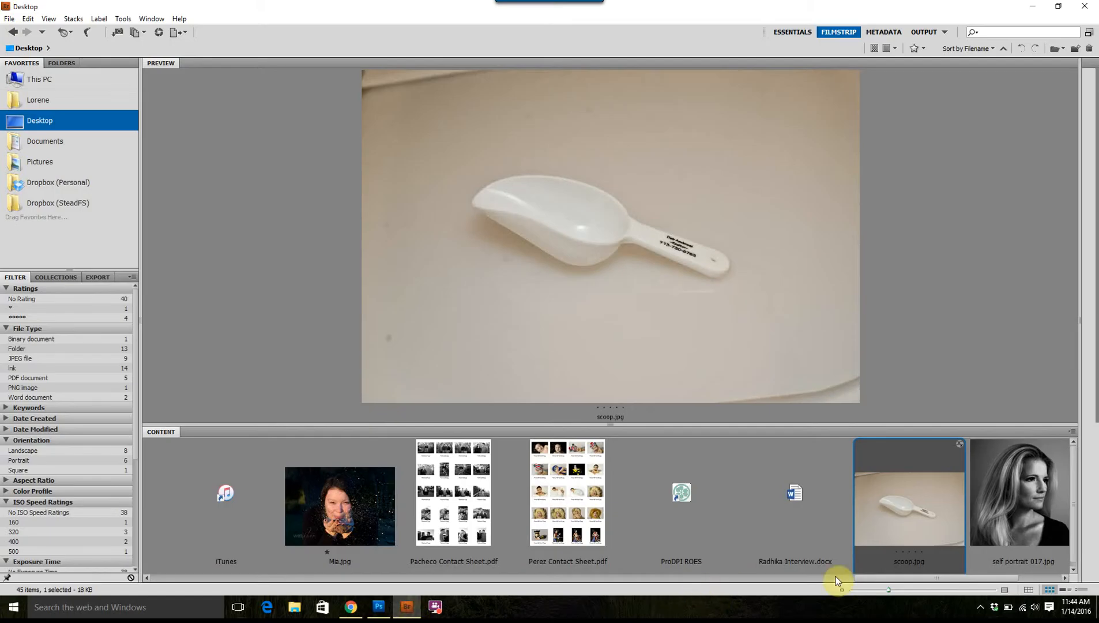
pyautogui.moveTo(927, 579); pyautogui.dragTo(694, 579)
pyautogui.rightClick(649, 504)
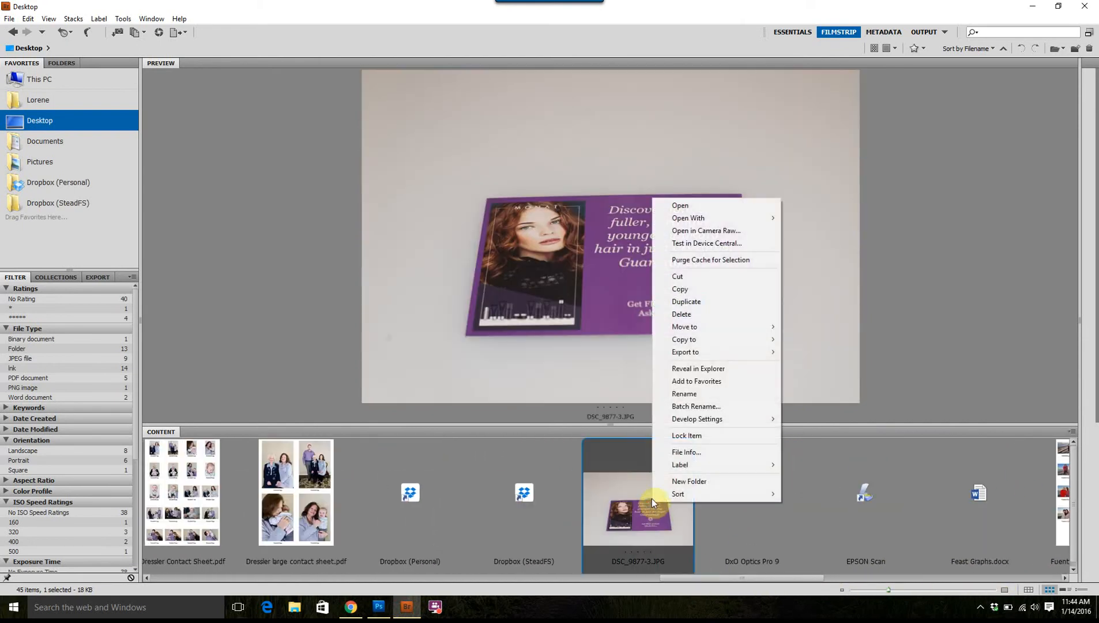
pyautogui.click(744, 231)
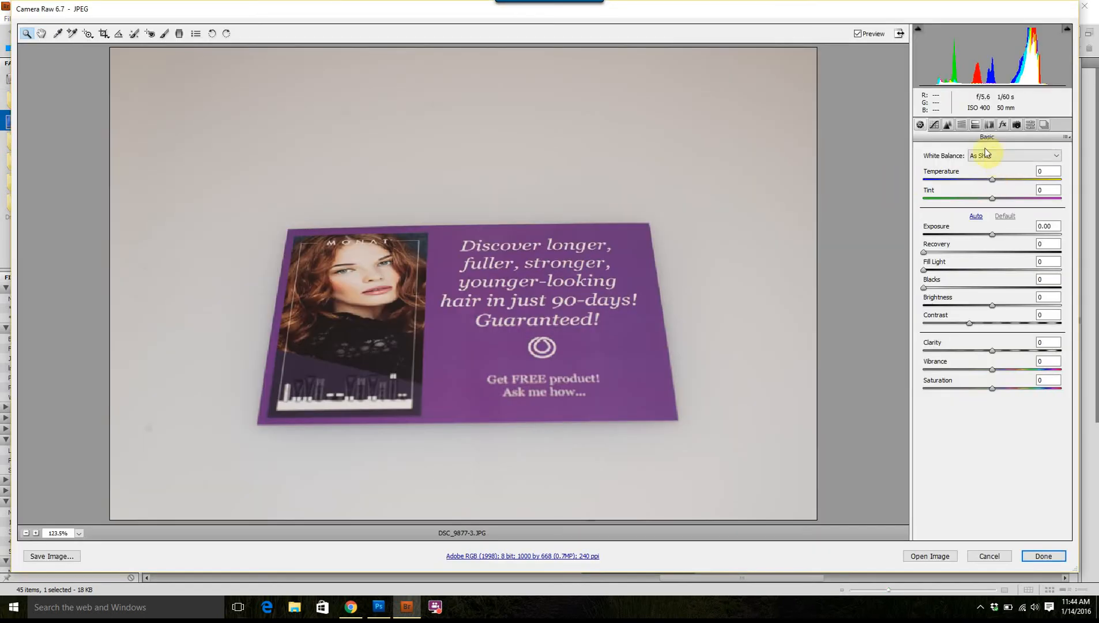
pyautogui.click(985, 155)
pyautogui.click(980, 173)
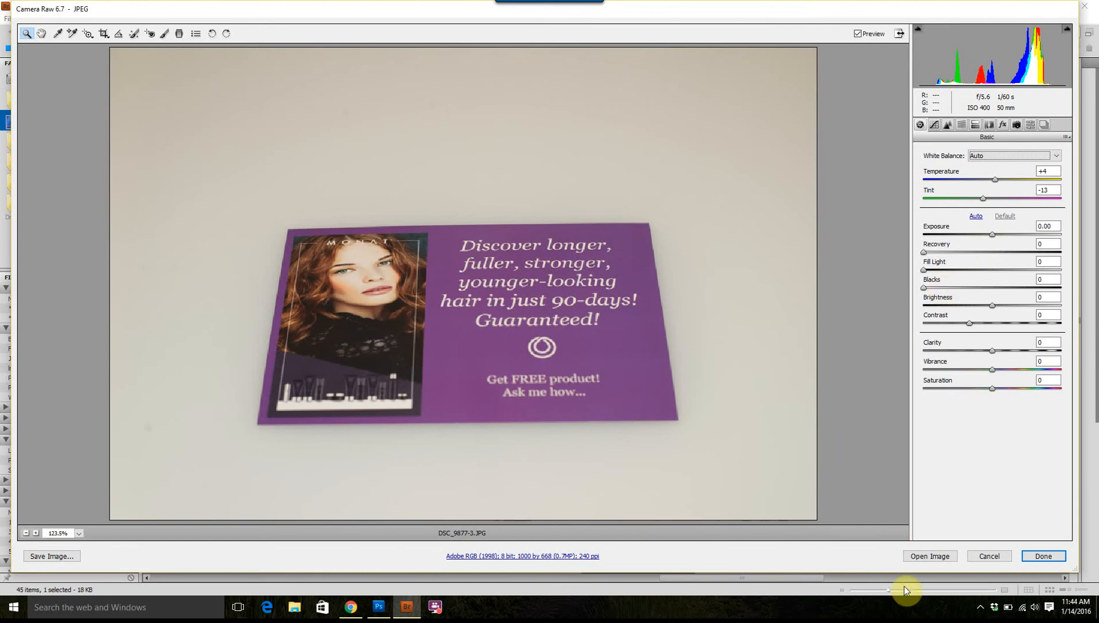
# Step: Open the corrected card photo in Photoshop and duplicate its Background layer
pyautogui.click(937, 557)
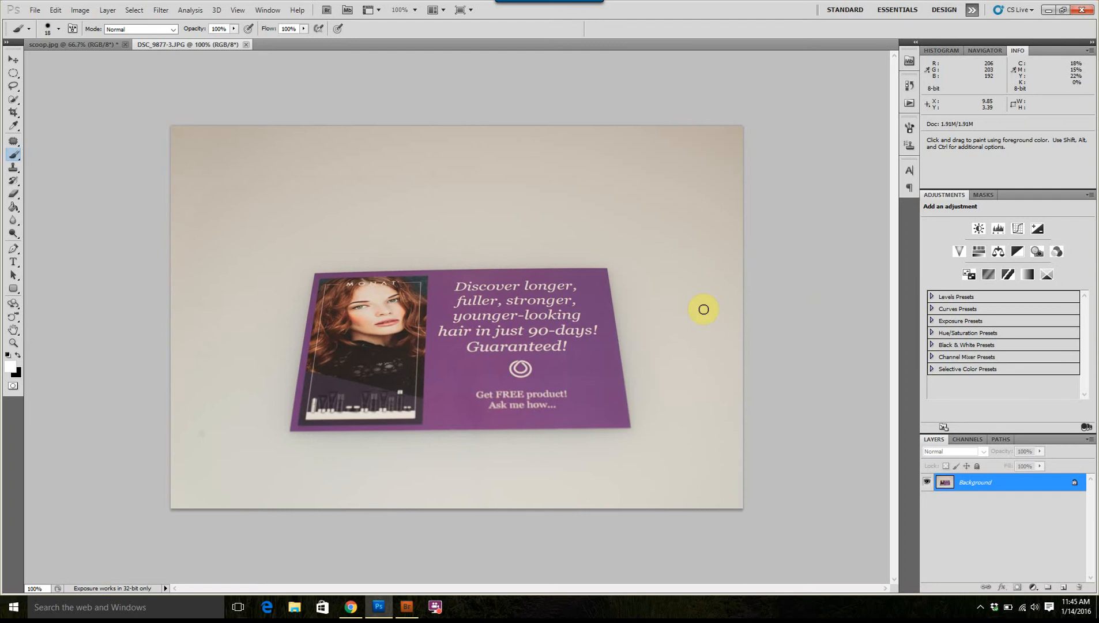
pyautogui.hotkey('ctrl', 'j')
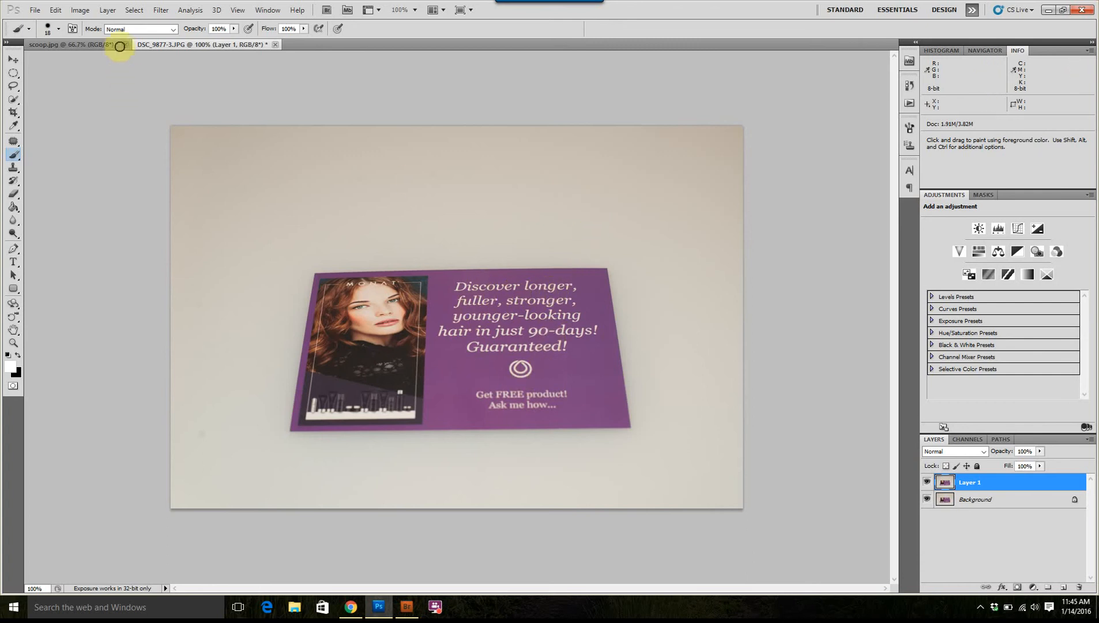
# Step: Select the light backdrop with Color Range, sampling the area above the purple card and increasing the fuzziness
pyautogui.click(137, 10)
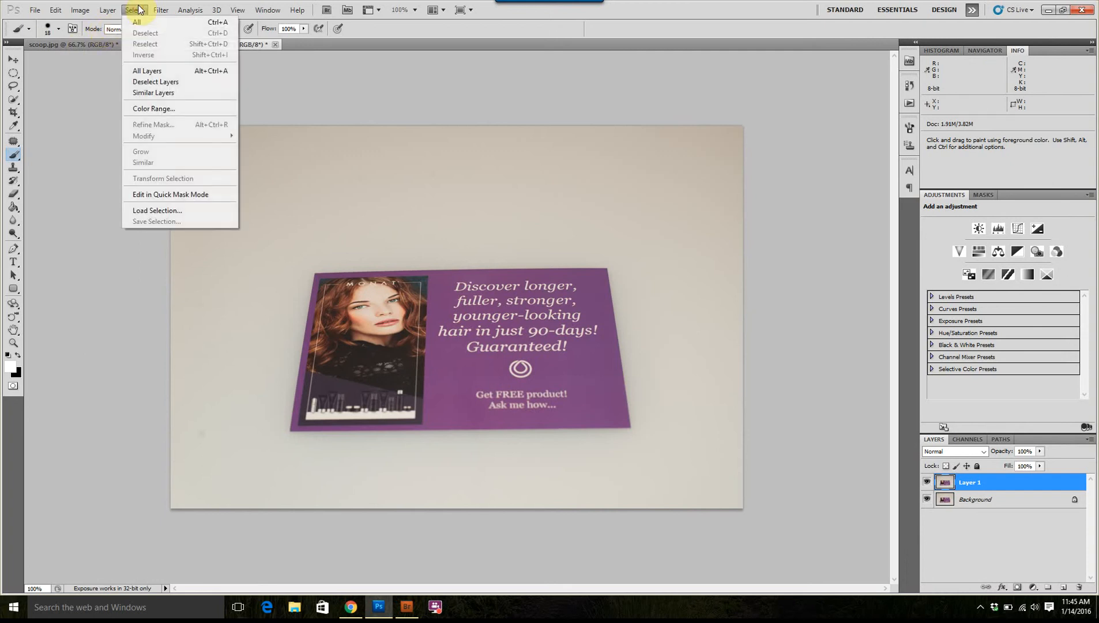
pyautogui.click(150, 109)
pyautogui.click(513, 169)
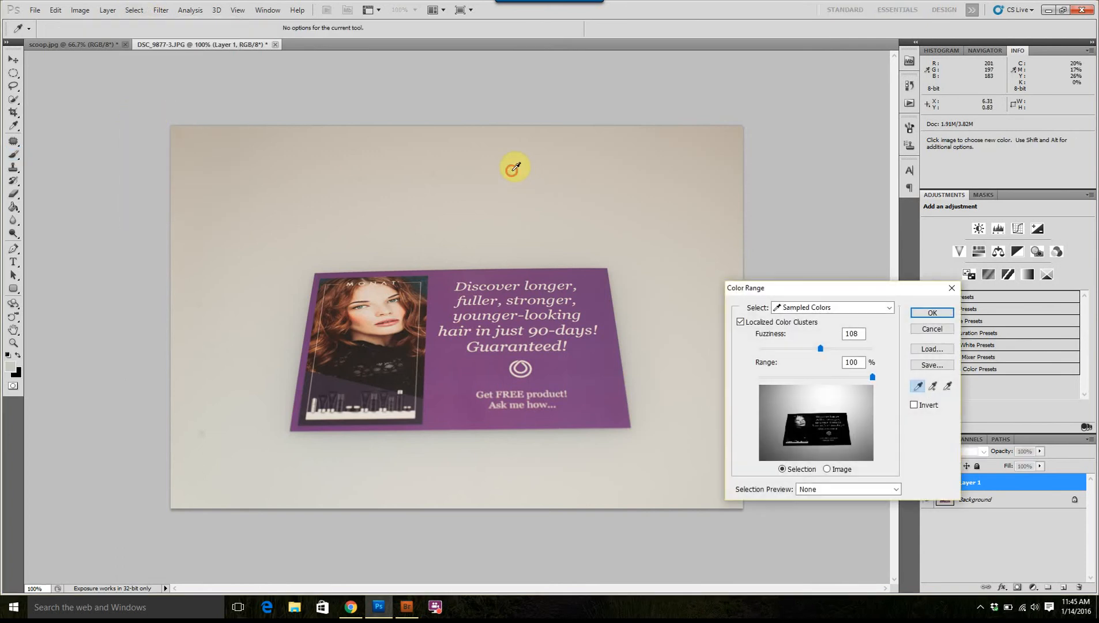
pyautogui.click(504, 218)
pyautogui.moveTo(822, 349); pyautogui.dragTo(851, 354)
pyautogui.click(932, 314)
pyautogui.press('b')
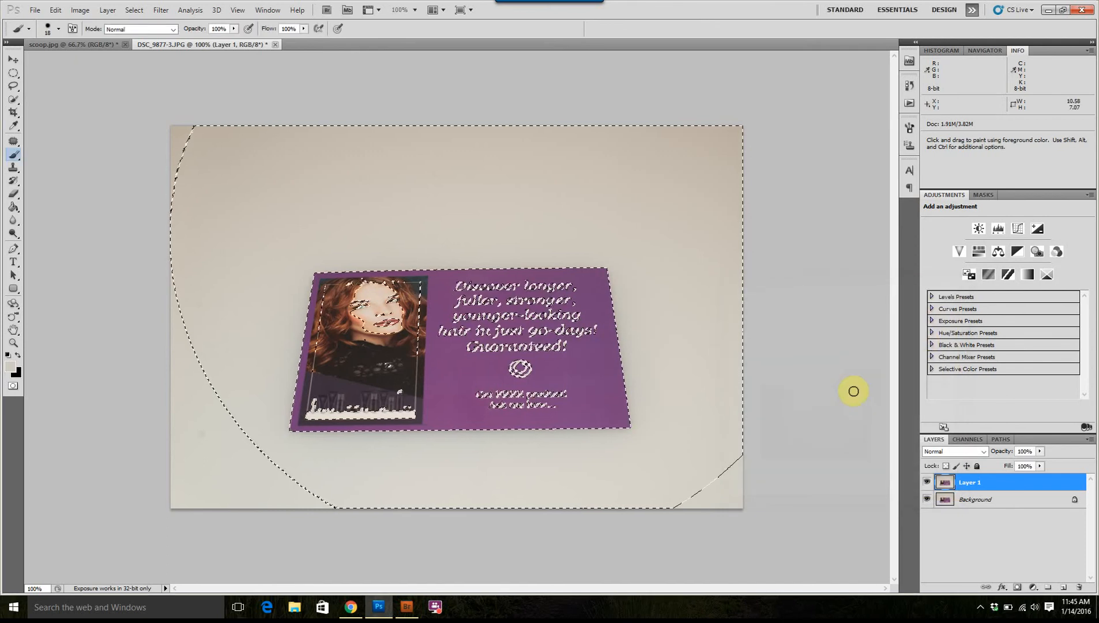
# Step: Try to brighten the selected backdrop with a Curves adjustment layer, raising input 125 to output 161, and delete that layer
pyautogui.click(1032, 587)
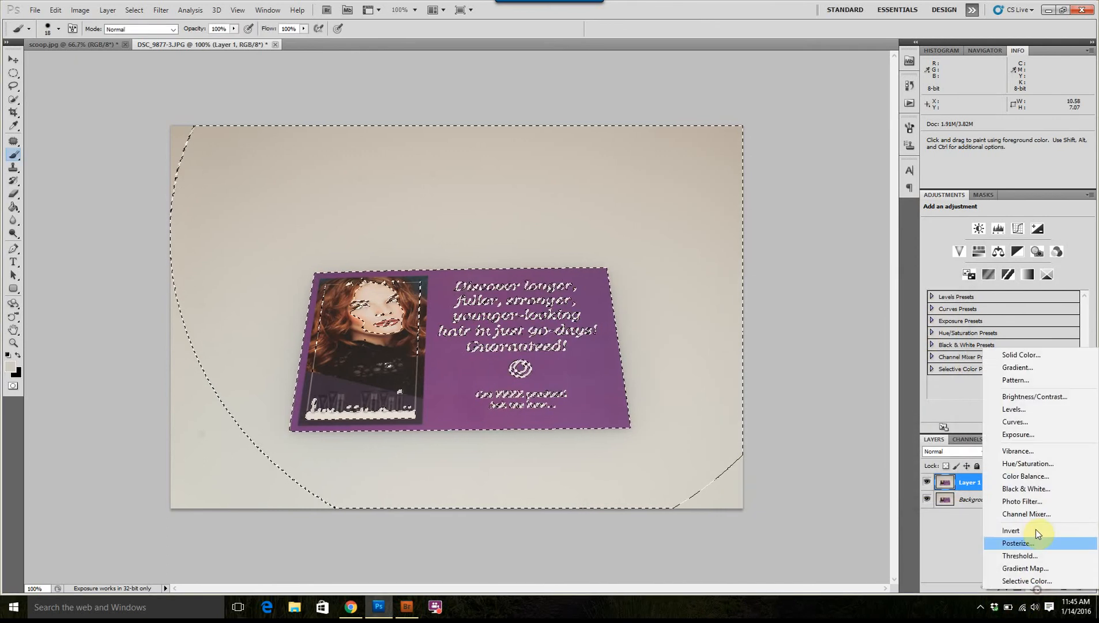
pyautogui.click(1030, 421)
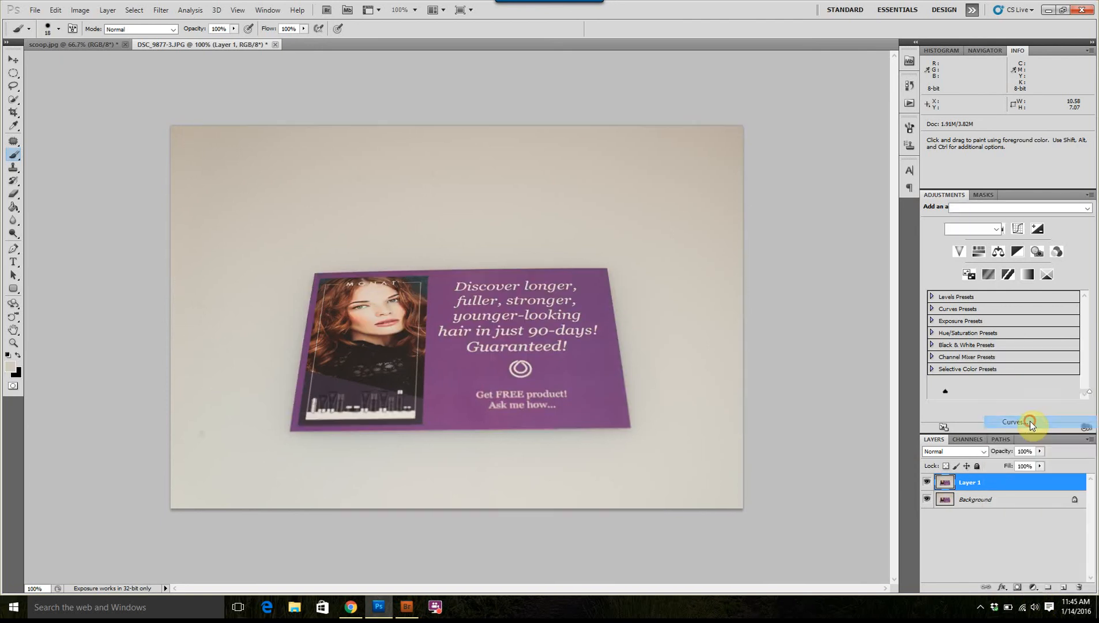
pyautogui.moveTo(1016, 312)
pyautogui.mouseDown()
pyautogui.moveTo(1005, 284)
pyautogui.moveTo(1026, 312)
pyautogui.moveTo(1016, 294)
pyautogui.mouseUp()
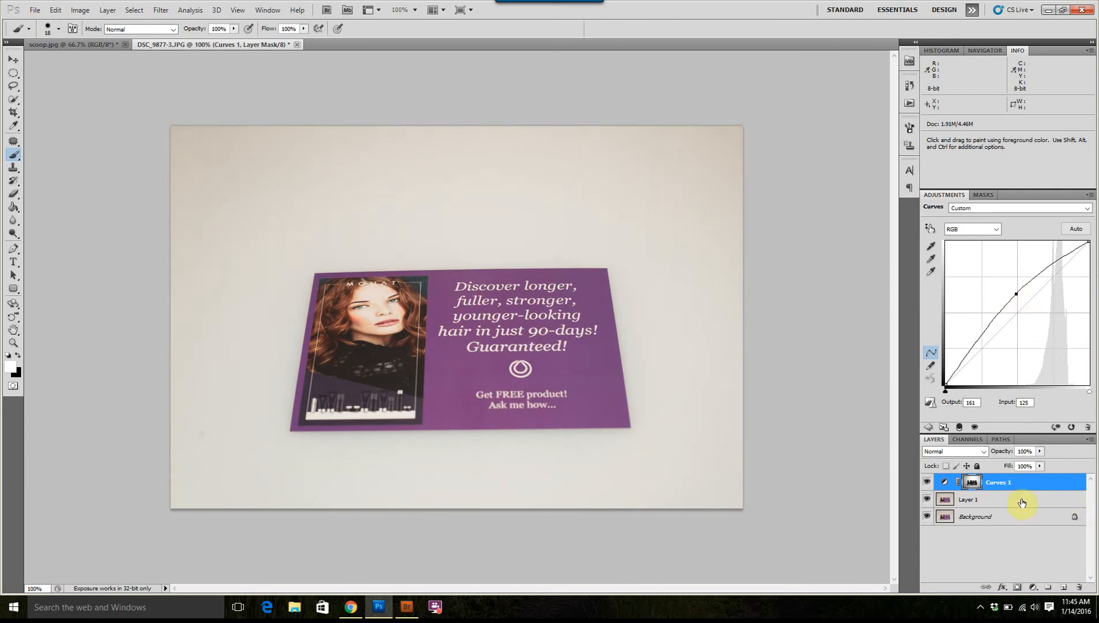
pyautogui.moveTo(1004, 298); pyautogui.dragTo(1003, 291)
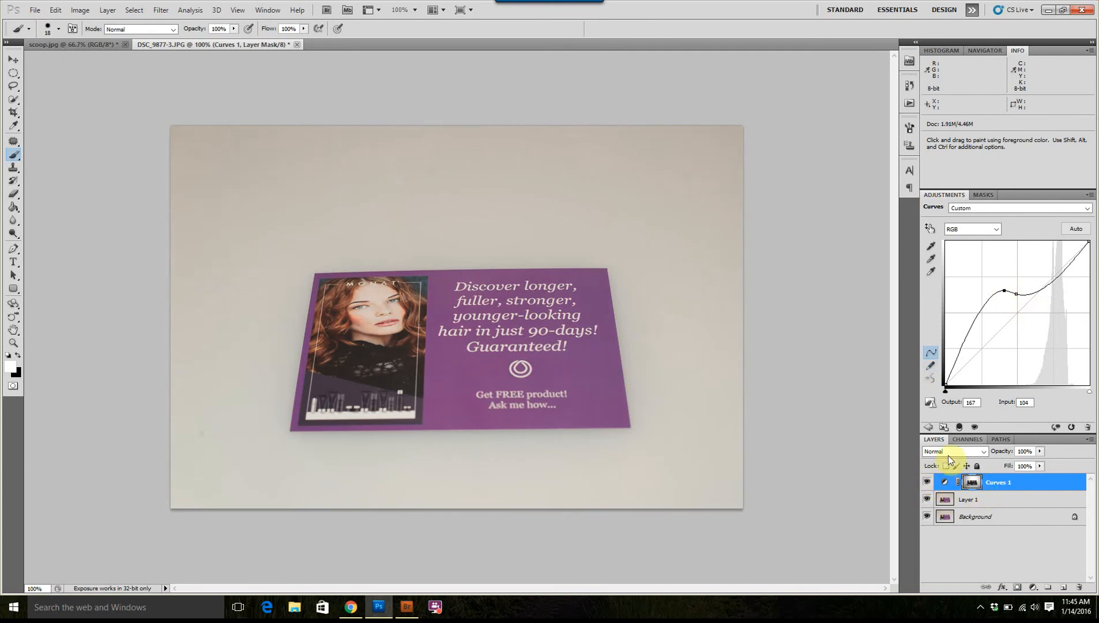
pyautogui.moveTo(1006, 481); pyautogui.dragTo(1076, 586)
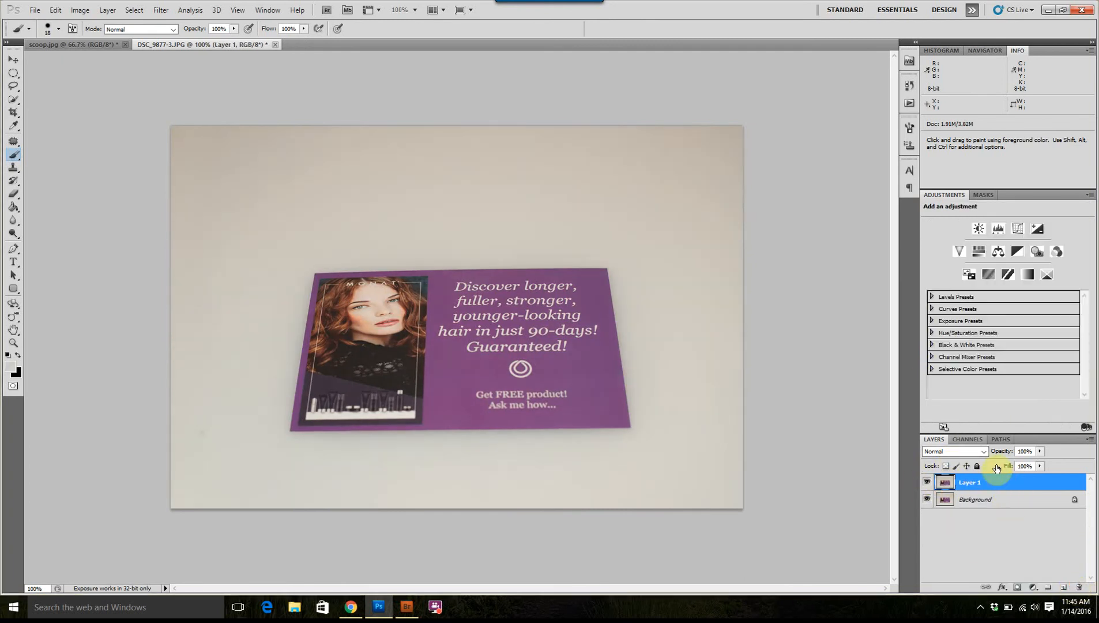
# Step: Select the whole light backdrop around the purple card on the duplicate layer with the Quick Selection tool
pyautogui.click(14, 103)
pyautogui.moveTo(319, 203); pyautogui.dragTo(611, 231)
pyautogui.moveTo(726, 240)
pyautogui.mouseDown()
pyautogui.moveTo(741, 241)
pyautogui.moveTo(694, 449)
pyautogui.moveTo(703, 311)
pyautogui.moveTo(620, 451)
pyautogui.mouseUp()
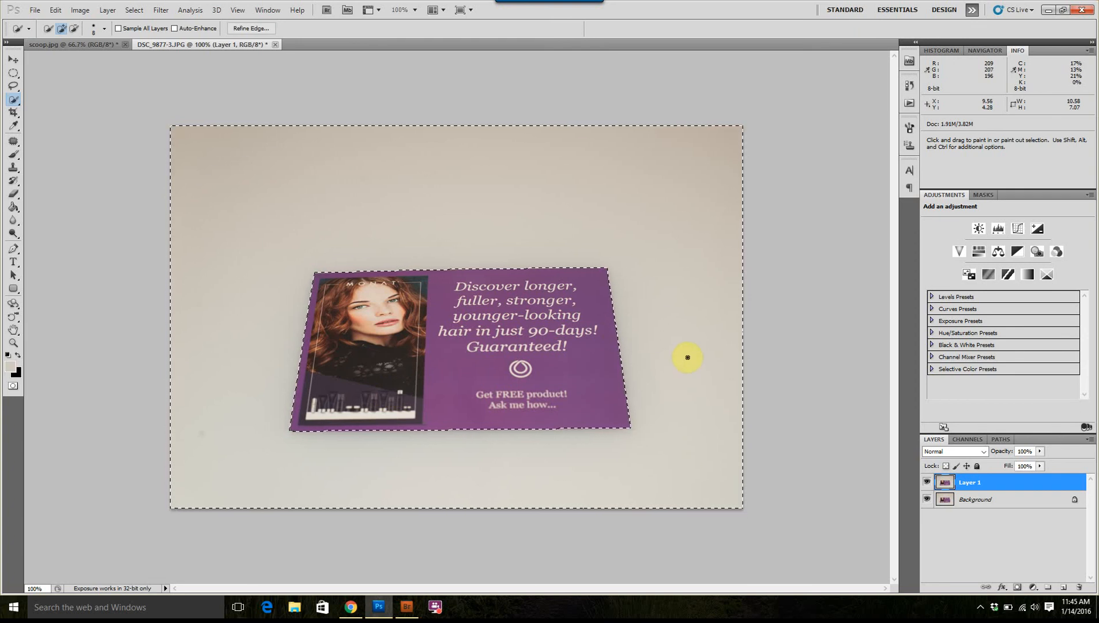
# Step: Whiten the selected backdrop with a Curves adjustment layer, raising input 63 to output 163, and merge all visible layers
pyautogui.click(1034, 587)
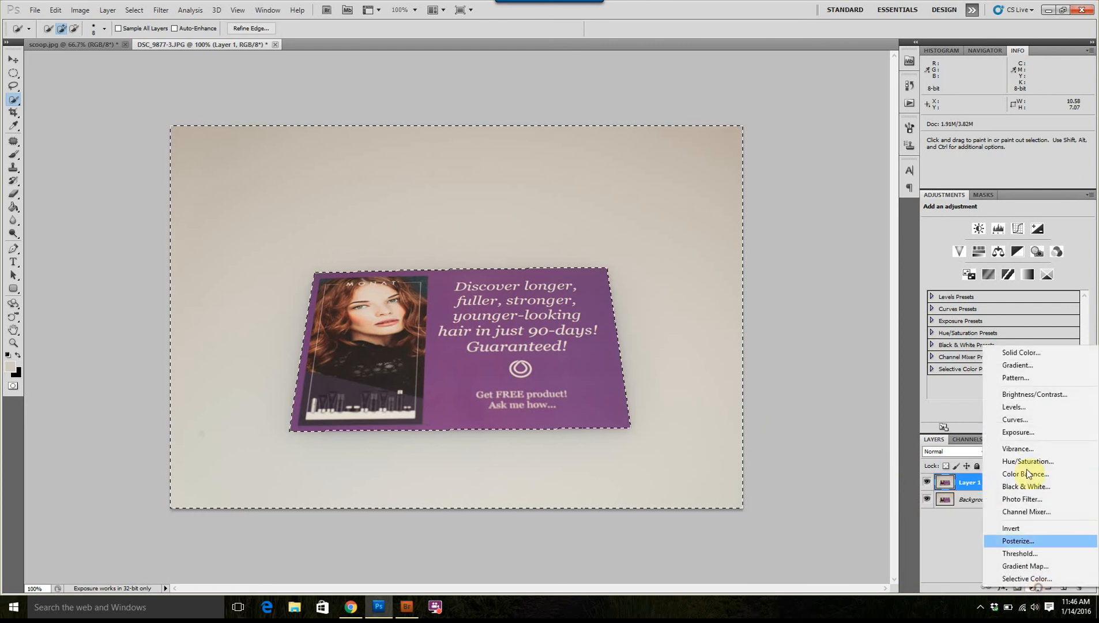
pyautogui.click(1037, 416)
pyautogui.moveTo(1033, 299); pyautogui.dragTo(980, 292)
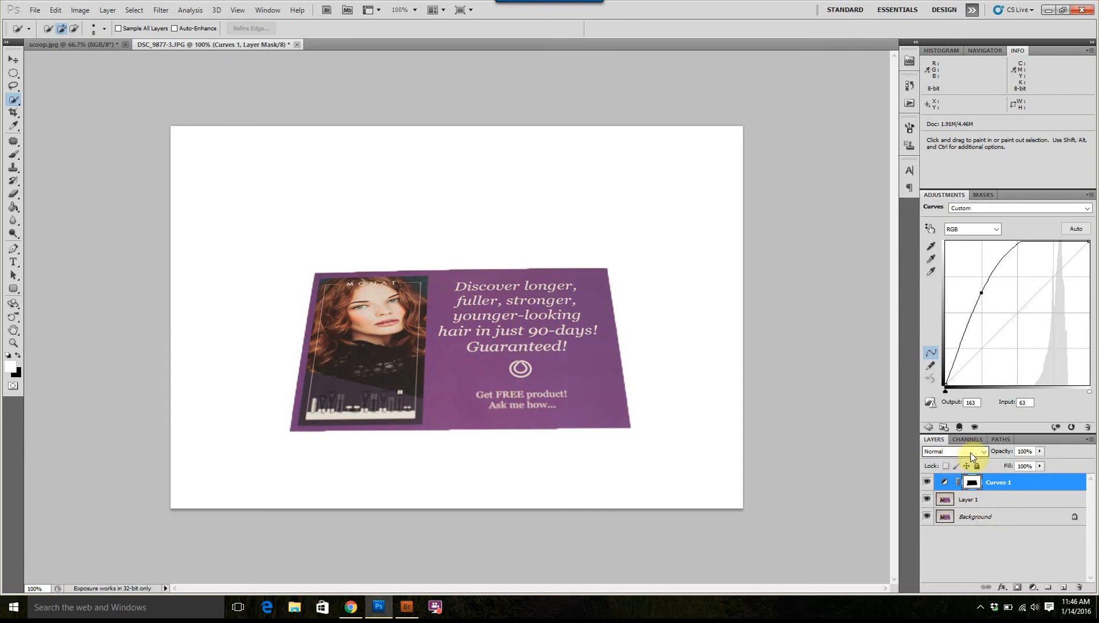
pyautogui.hotkey('ctrl', 'shift', 'e')
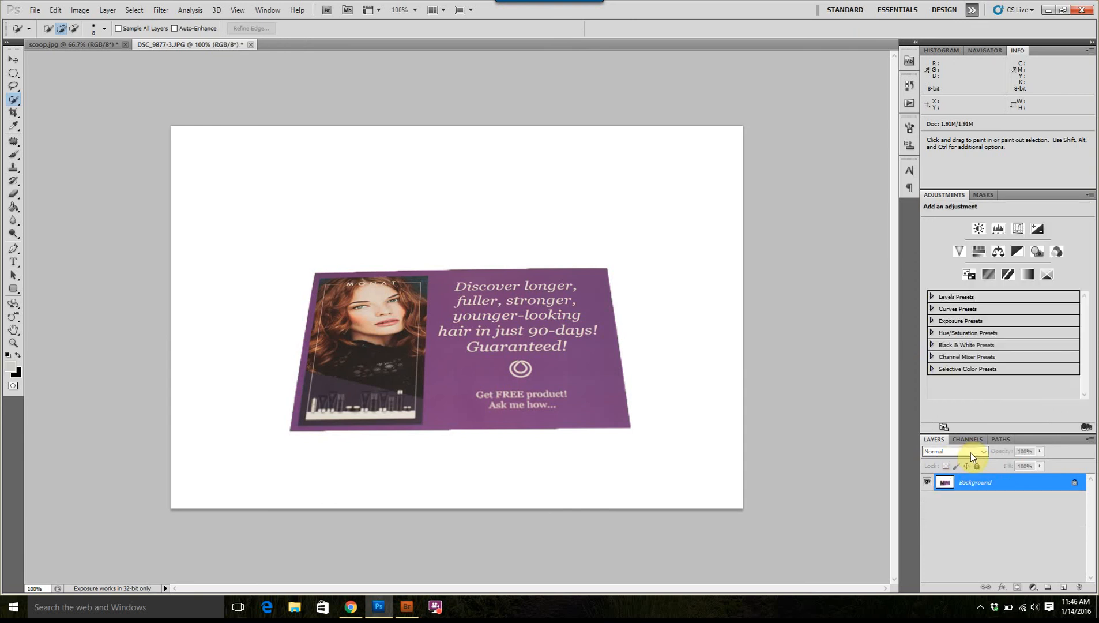
# Step: Switch to Bridge to preview the portrait contact sheet PDF, and return to the whitened card photo in Photoshop
pyautogui.click(408, 607)
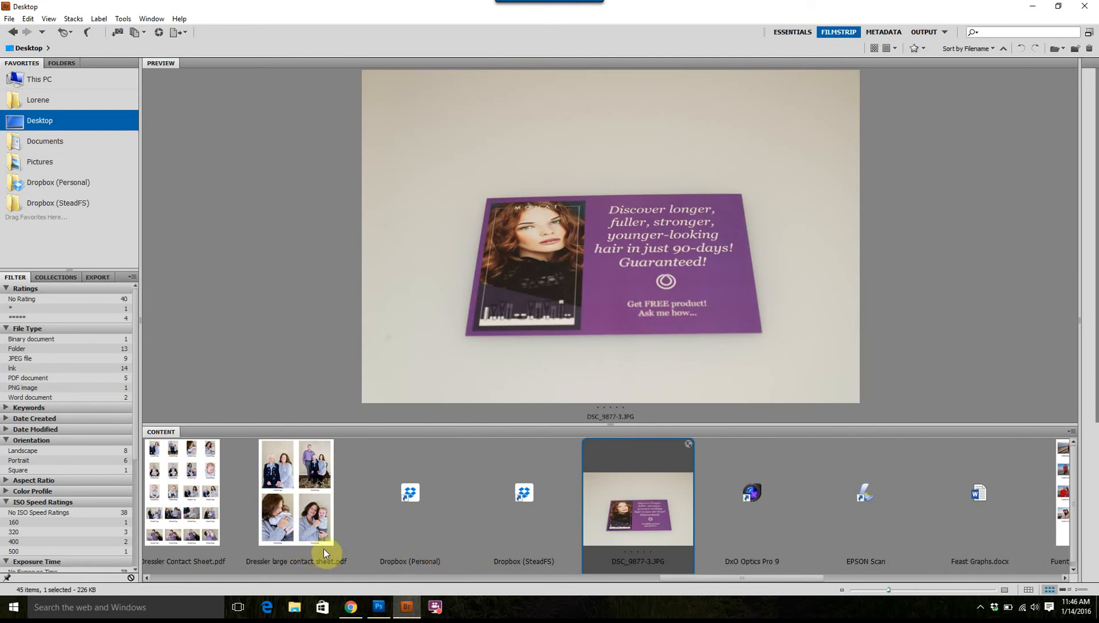
pyautogui.click(213, 491)
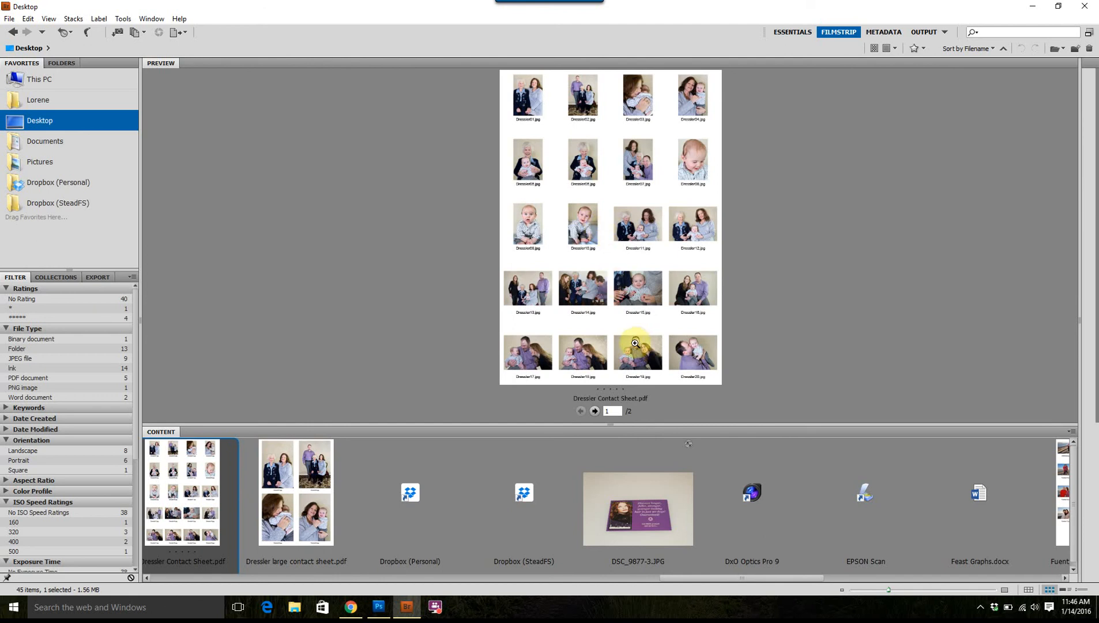
pyautogui.click(395, 610)
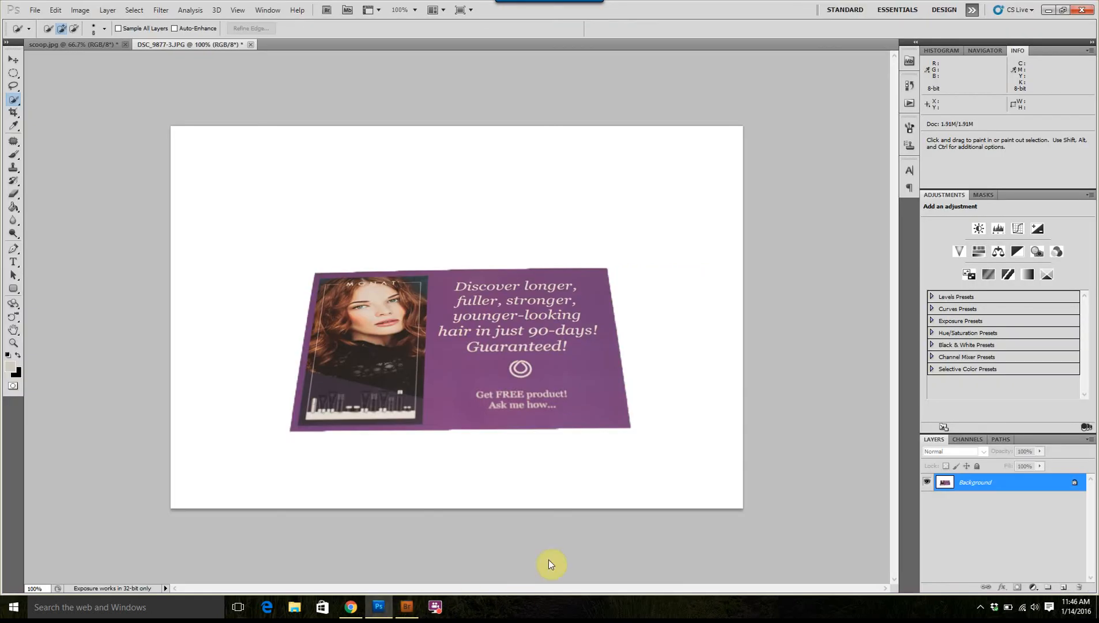
pyautogui.hotkey('ctrl', '-')
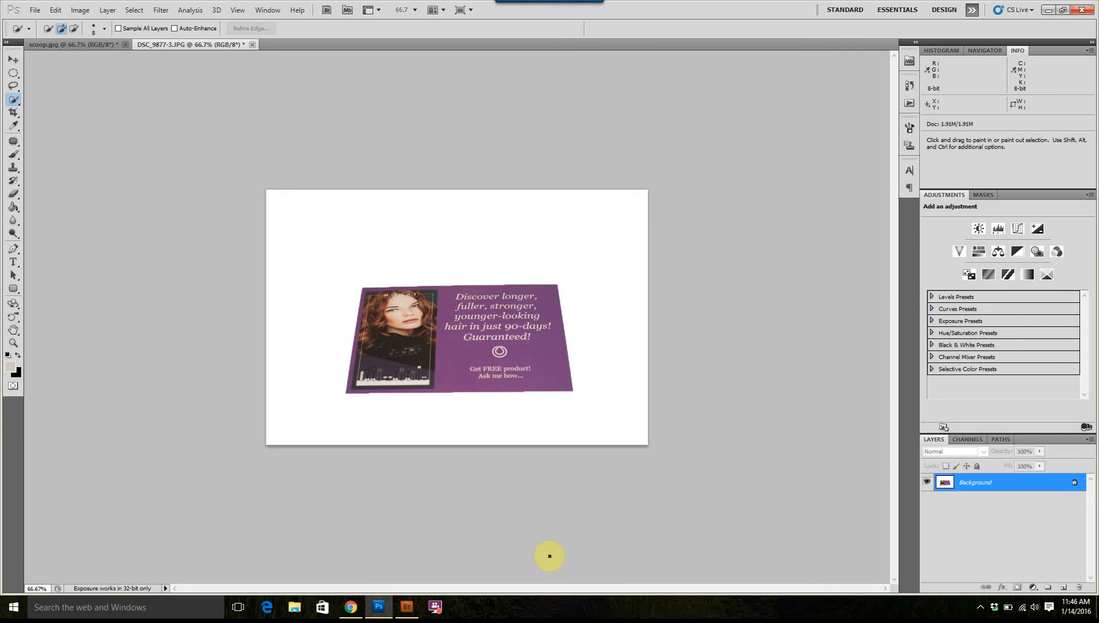